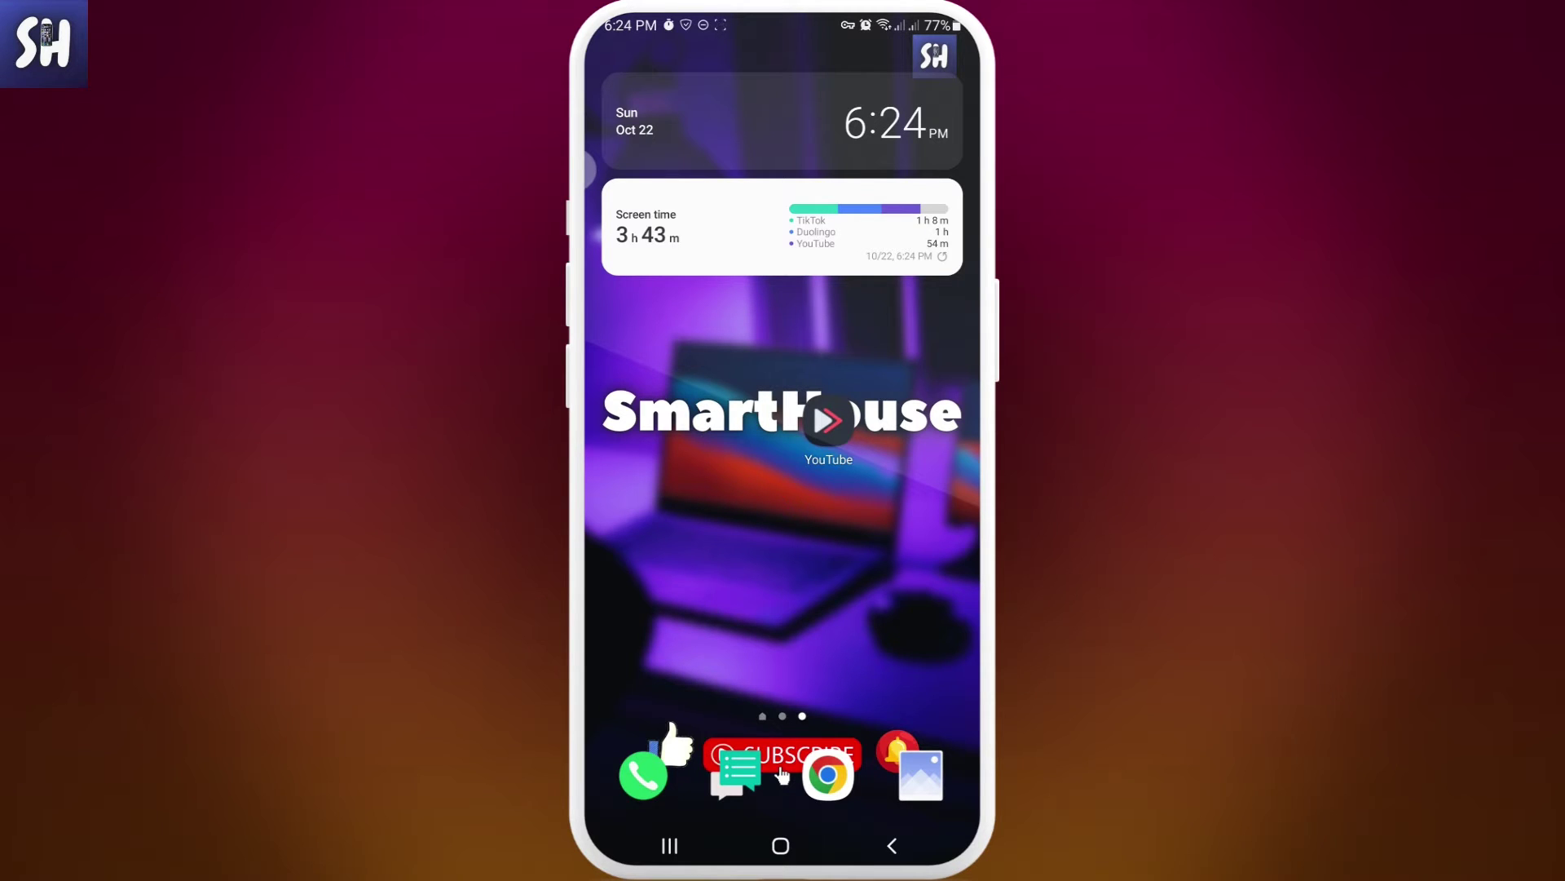
Launch YouTube, scroll the home feed, and bring up the profile avatar's account menu.
left_click(828, 420)
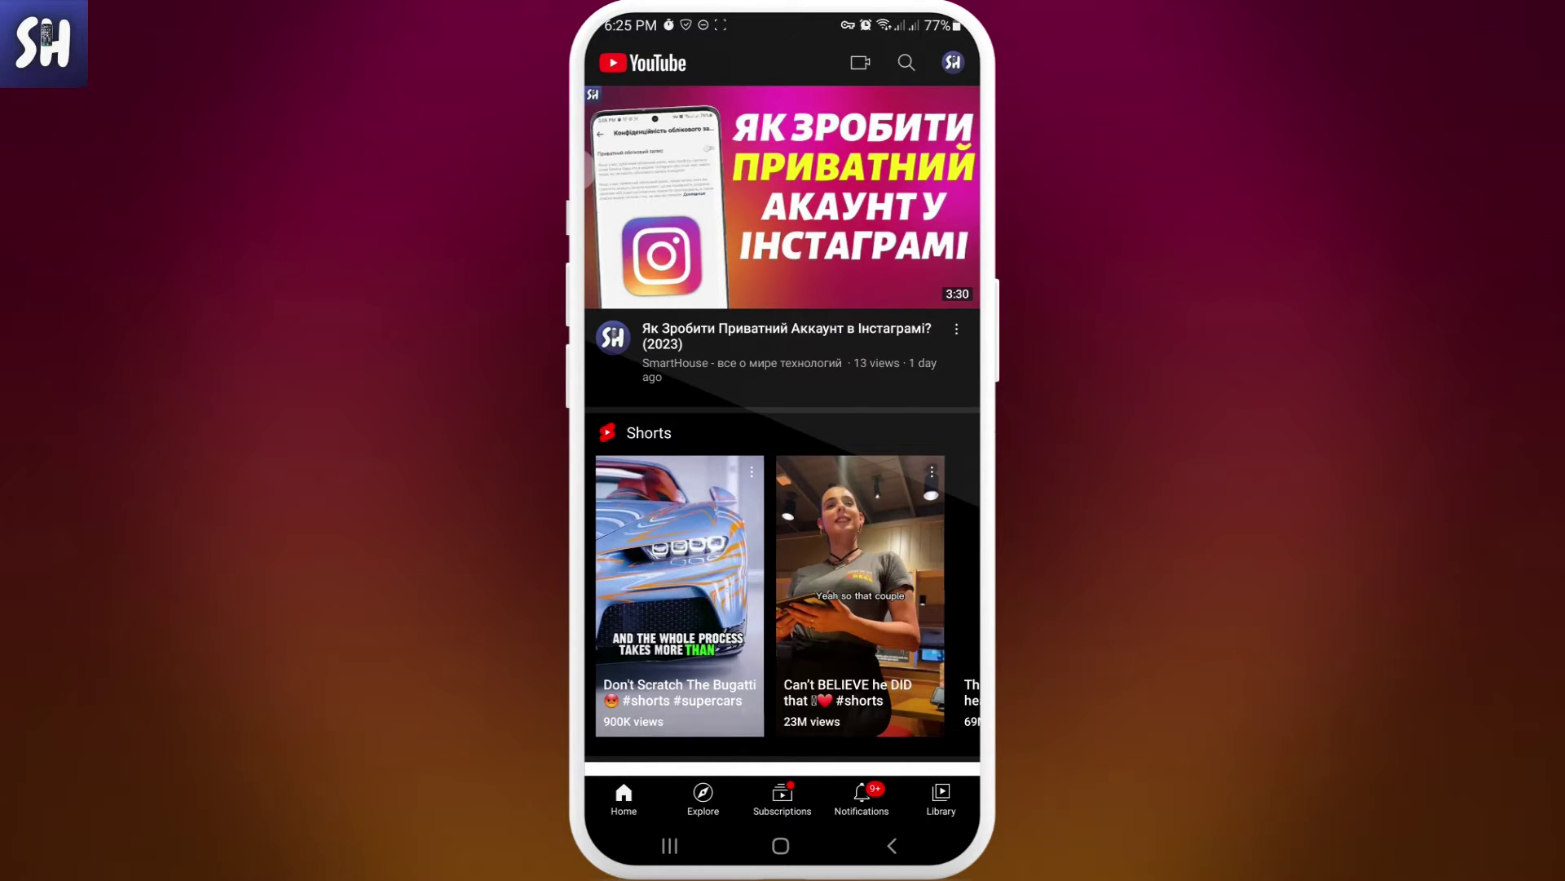
left_click_drag(867, 519, 880, 394)
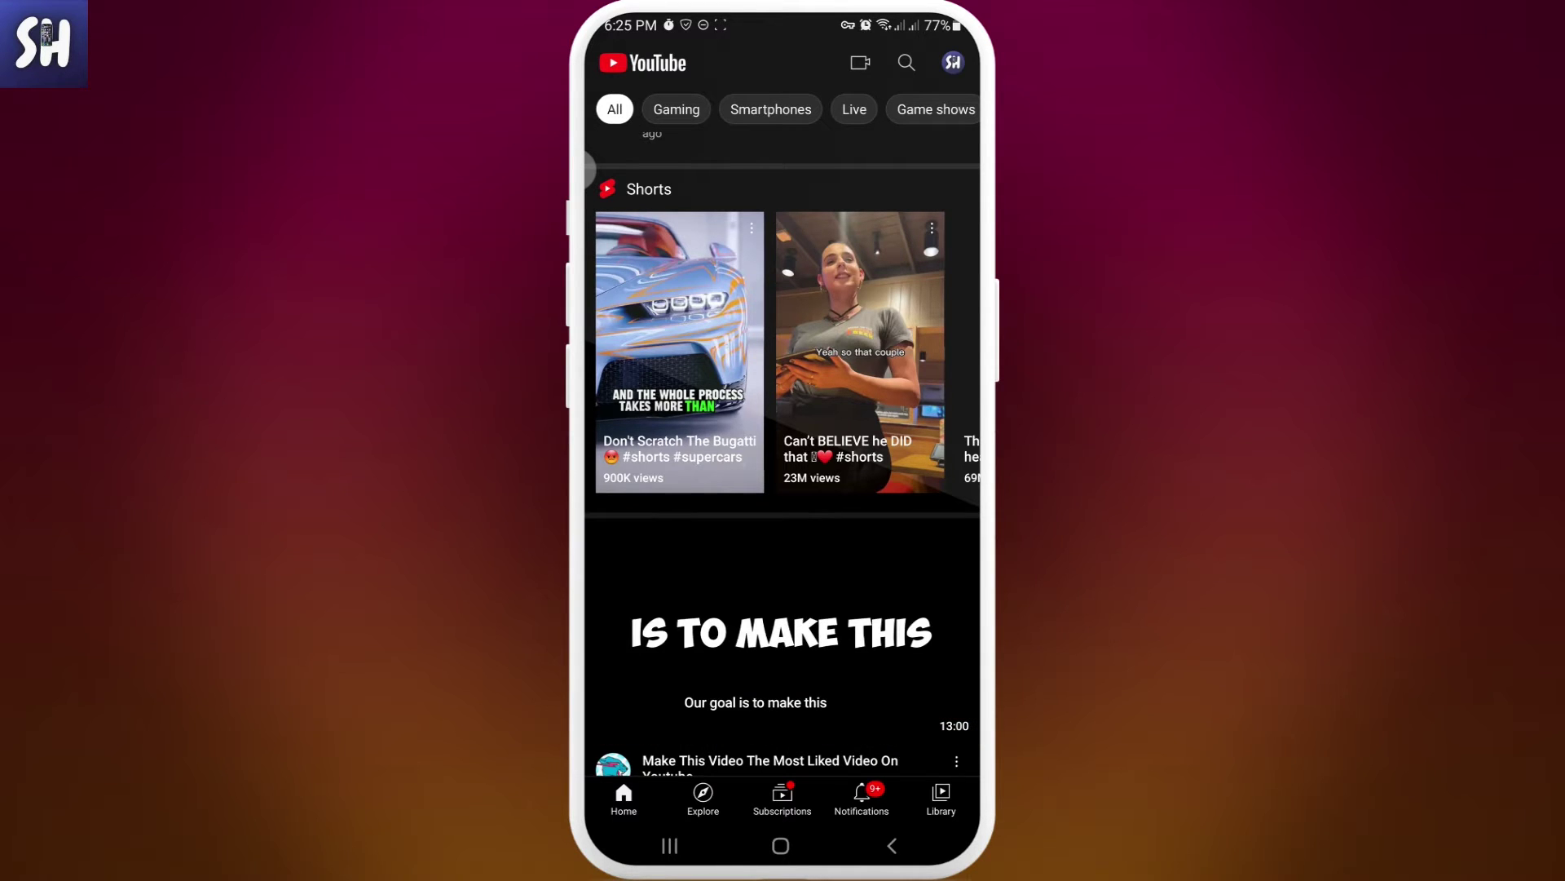
scroll(782, 407, "up", 2)
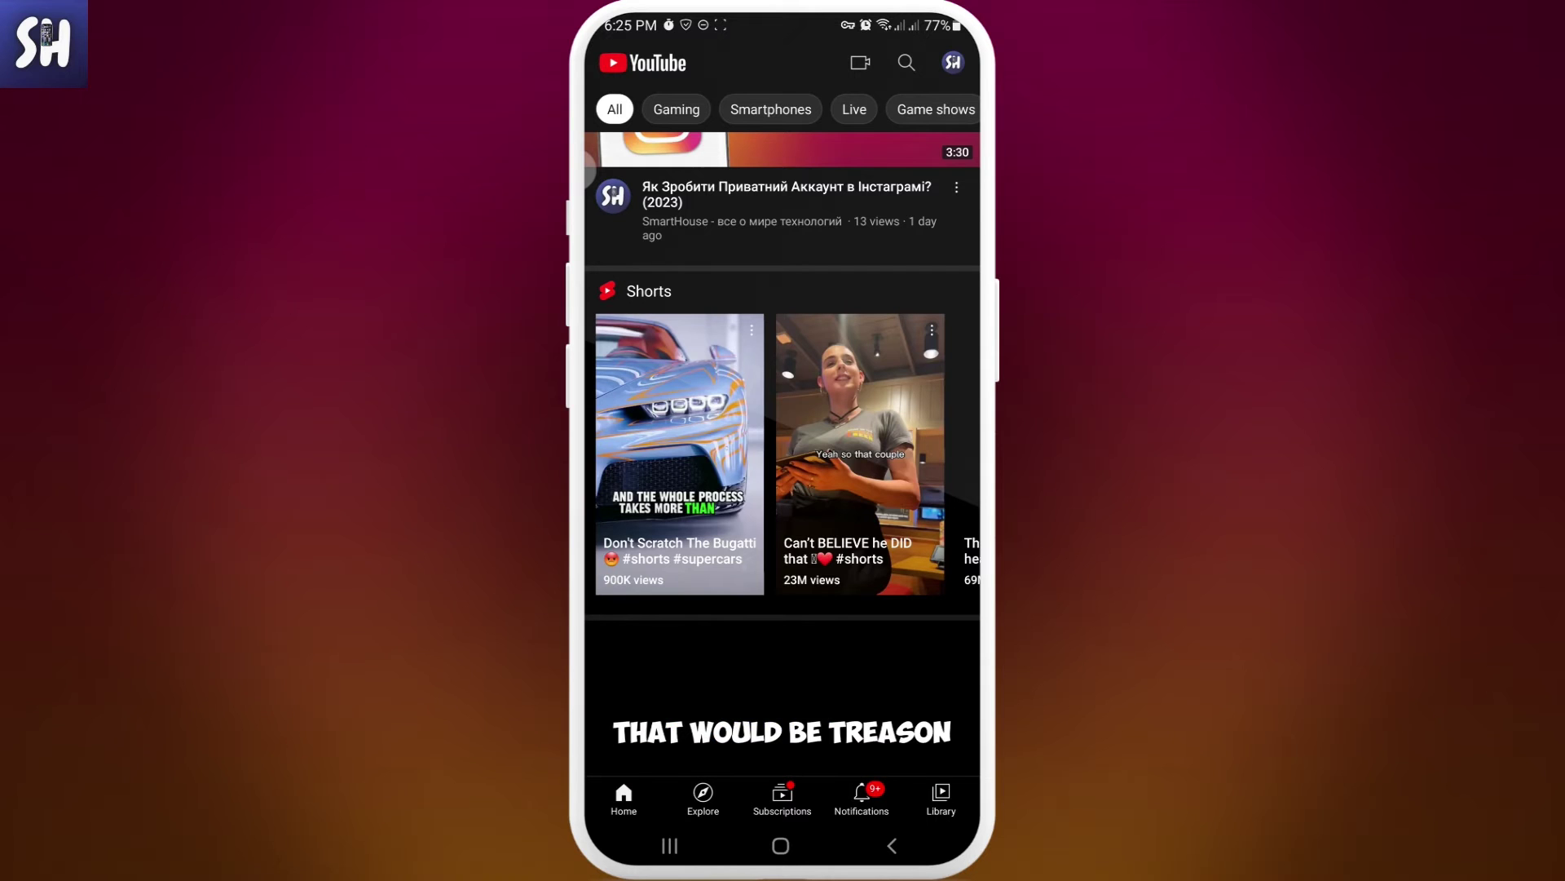
left_click(952, 63)
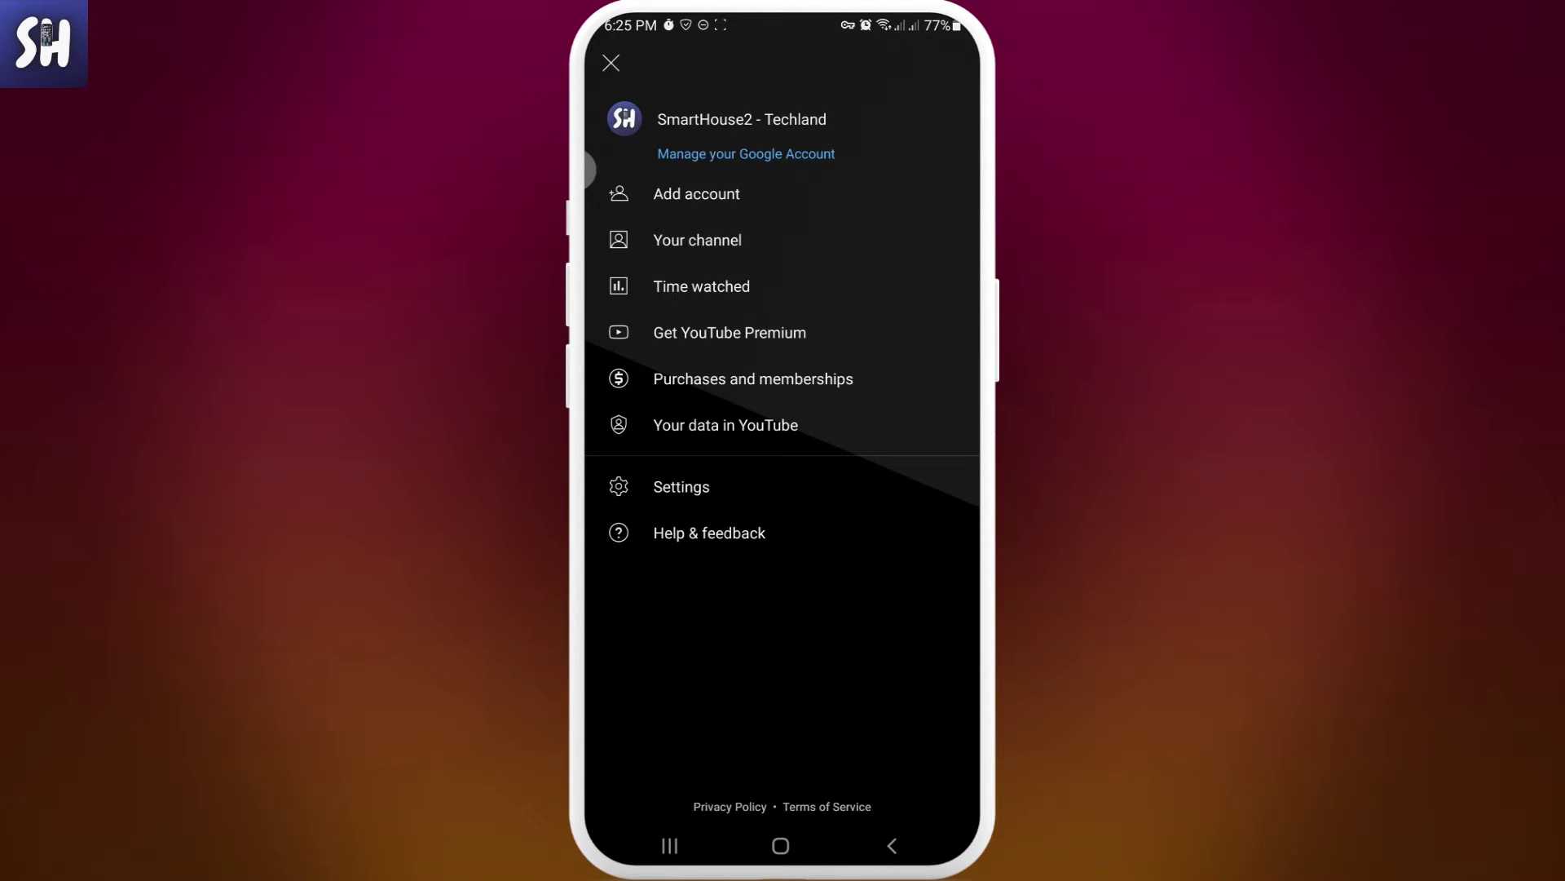
Choose 'Manage your Google Account' from the YouTube account menu.
mouse_move(766, 424)
left_mouse_down()
mouse_move(894, 424)
mouse_move(912, 486)
mouse_move(951, 462)
left_mouse_up()
mouse_move(680, 155)
left_mouse_down()
mouse_move(699, 147)
mouse_move(668, 95)
left_mouse_up()
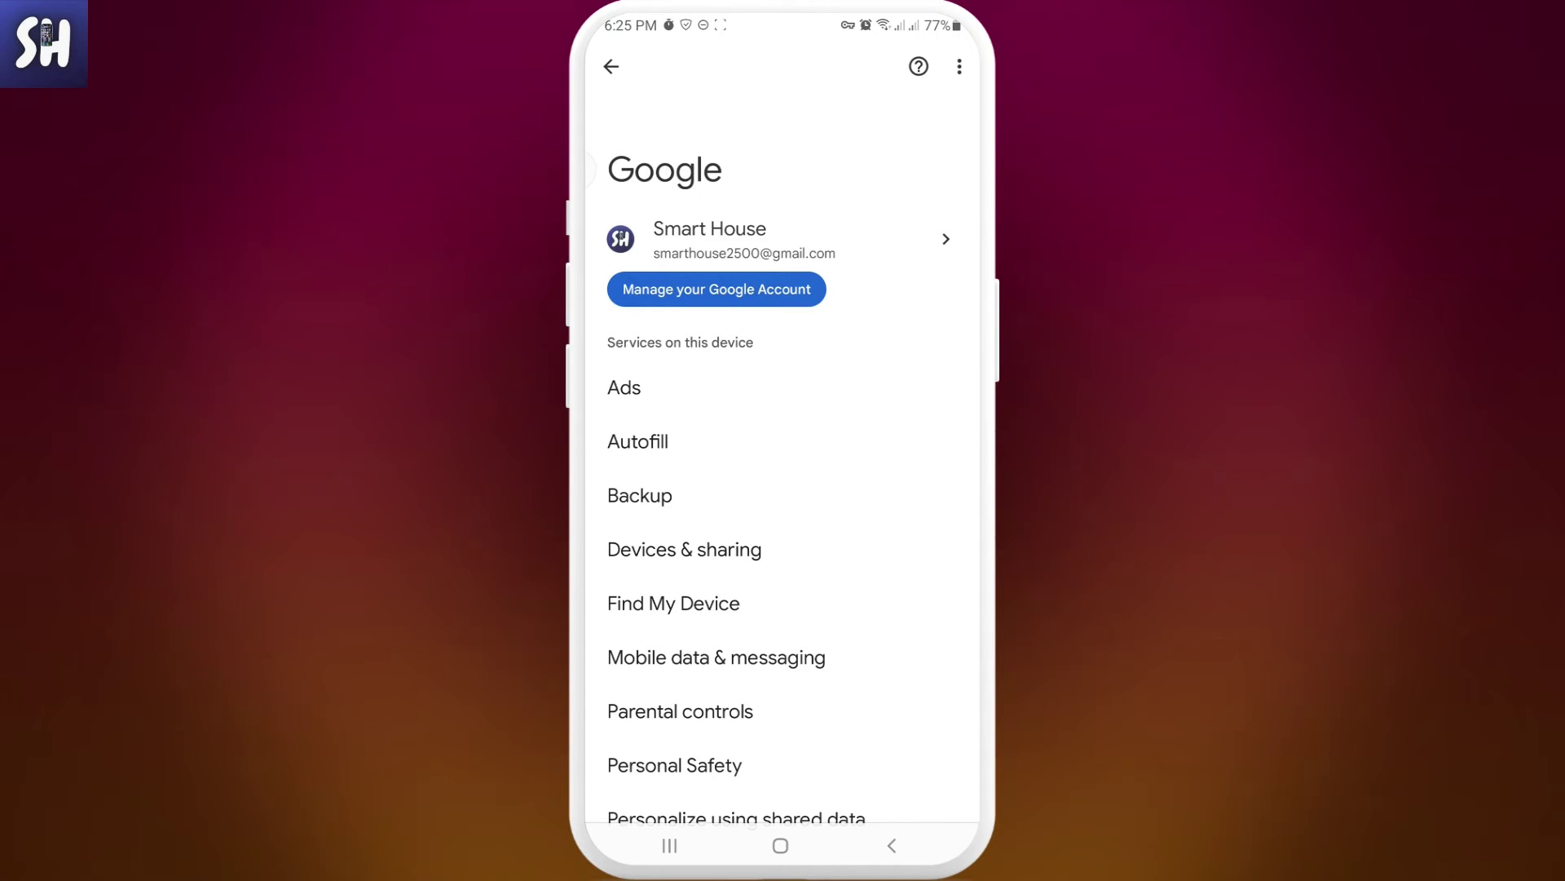
Go to the Data & privacy tab and select YouTube History under History settings.
left_click(717, 289)
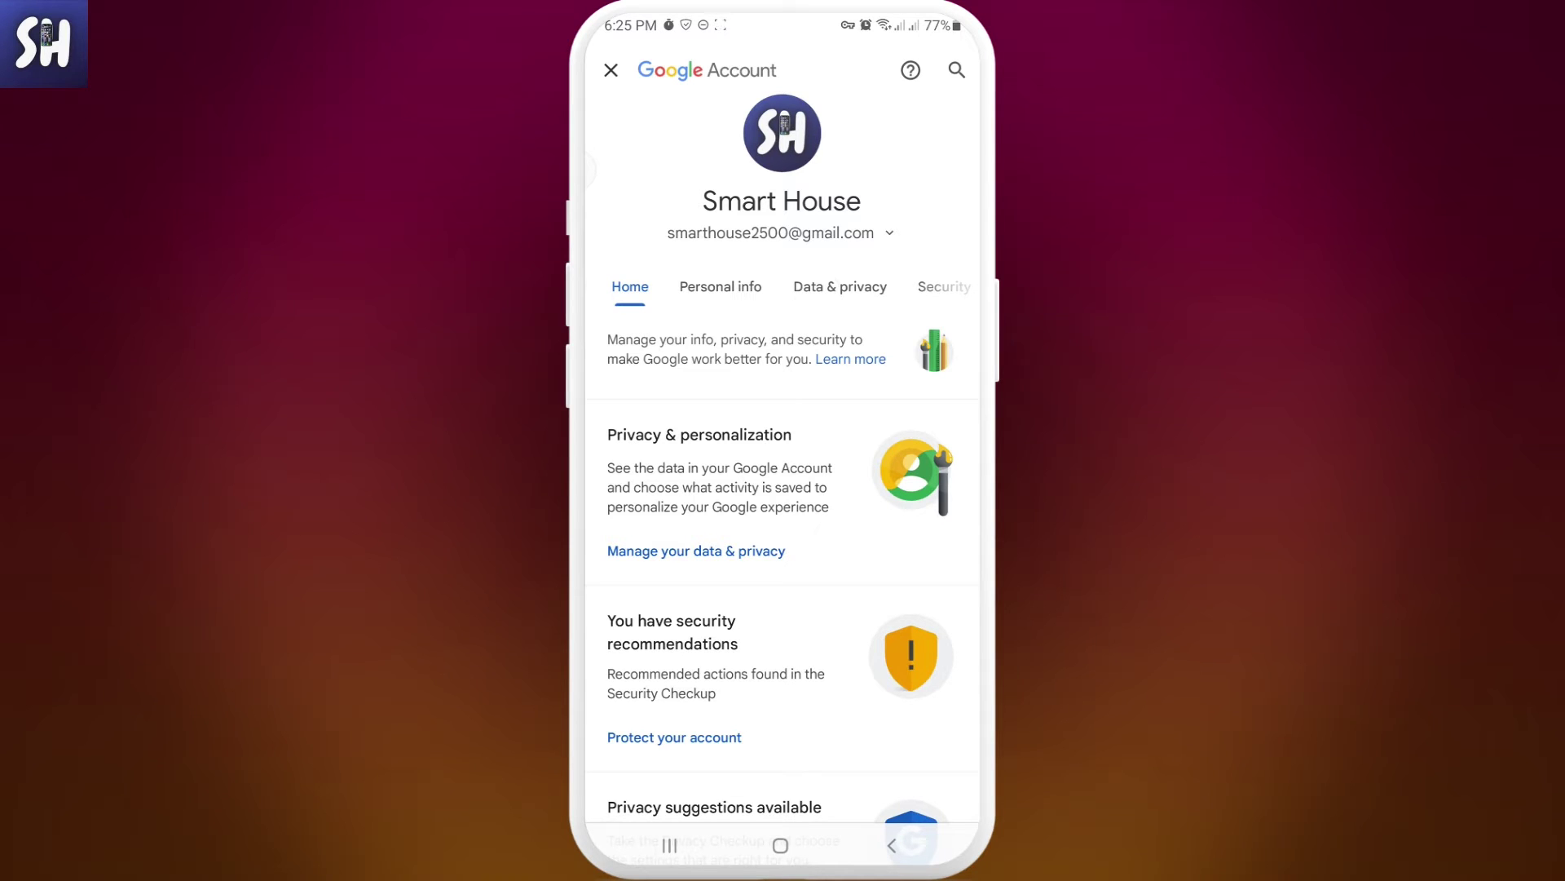
left_click(840, 286)
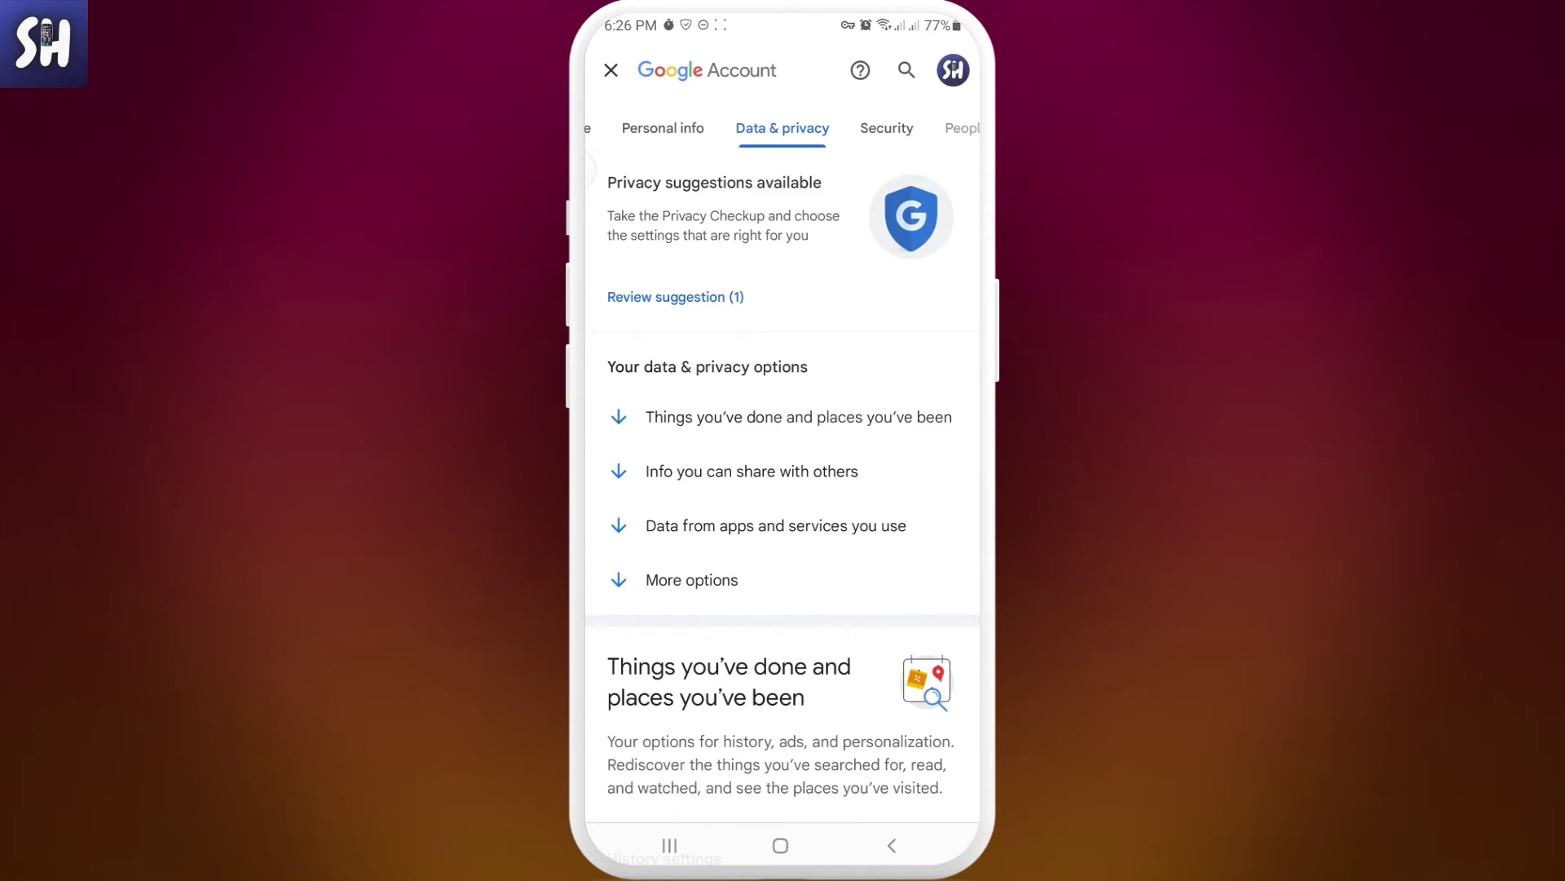
scroll(783, 505, "down", 4)
mouse_move(864, 676)
left_mouse_down()
mouse_move(870, 565)
mouse_move(923, 395)
left_mouse_up()
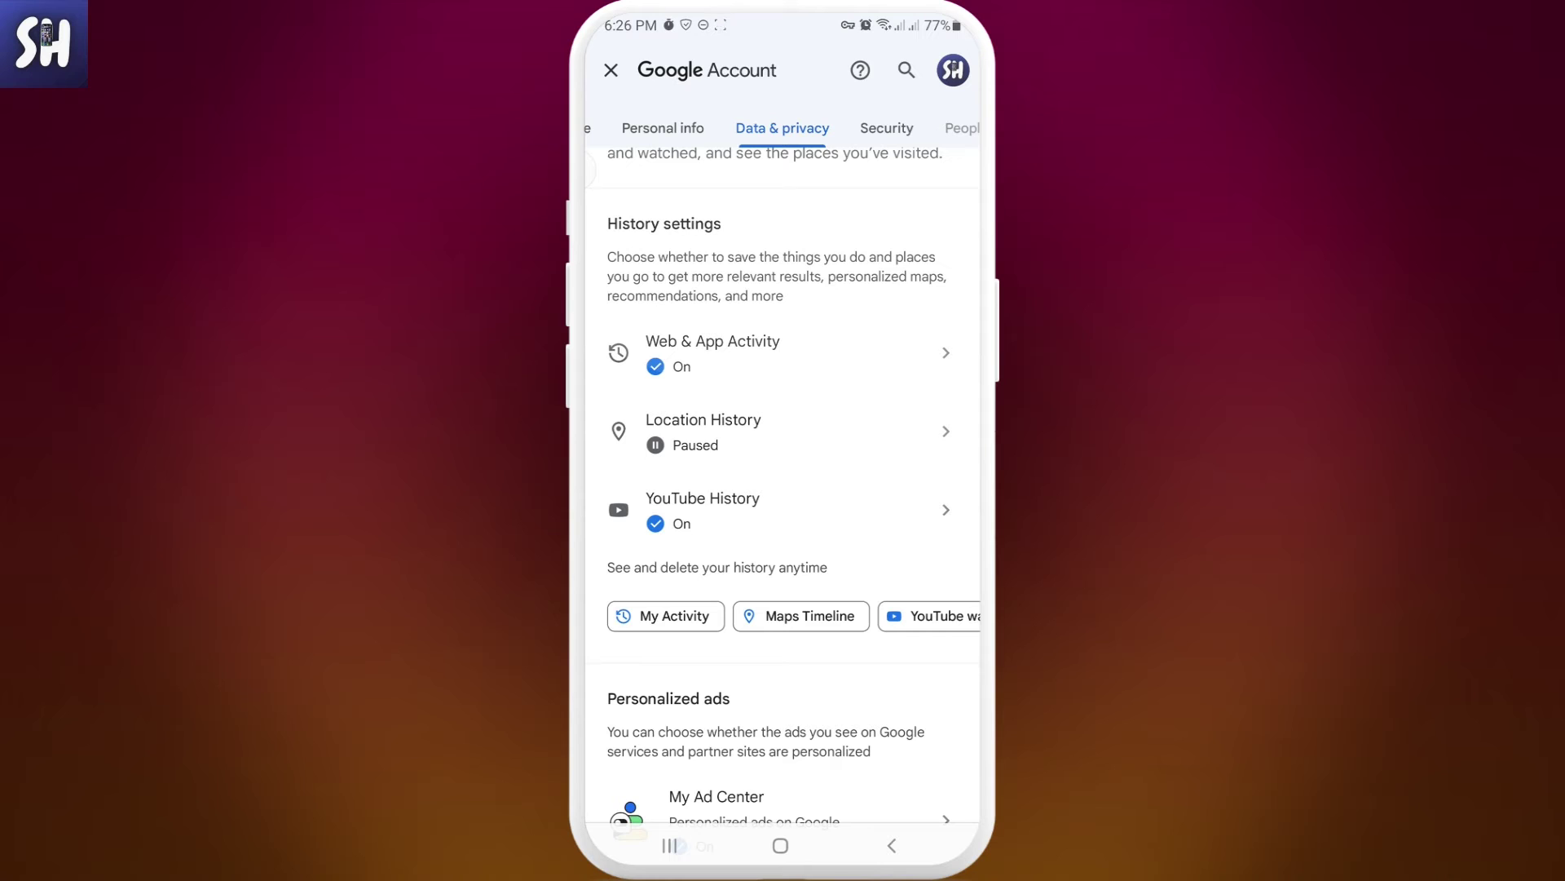
left_click(852, 502)
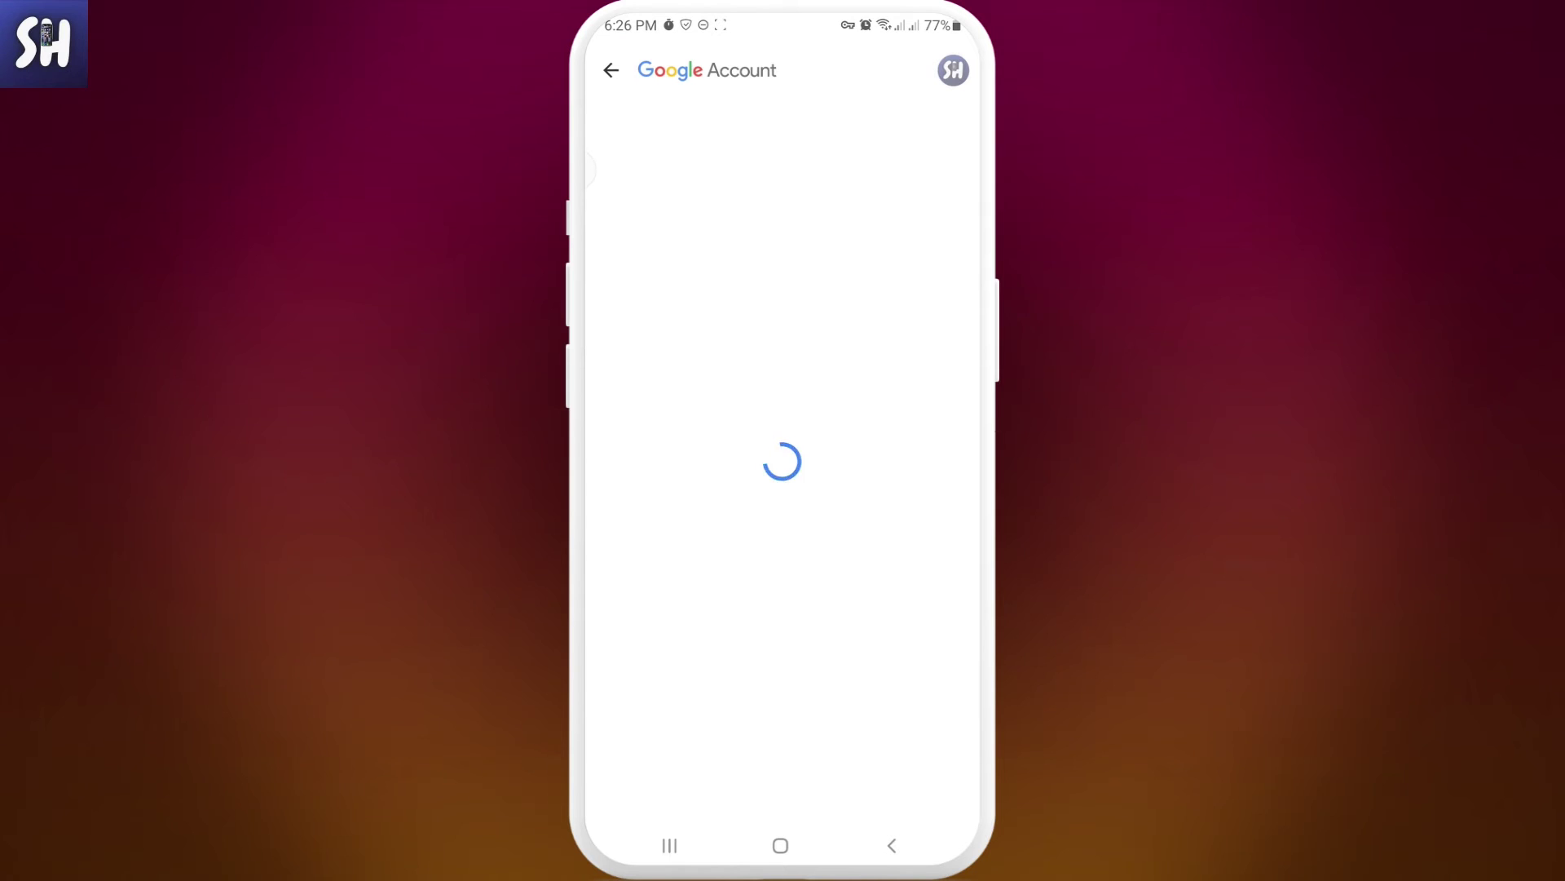
Scroll the YouTube History page to reveal subsettings, 36-month Auto-delete and Manage history.
left_click_drag(833, 702, 836, 454)
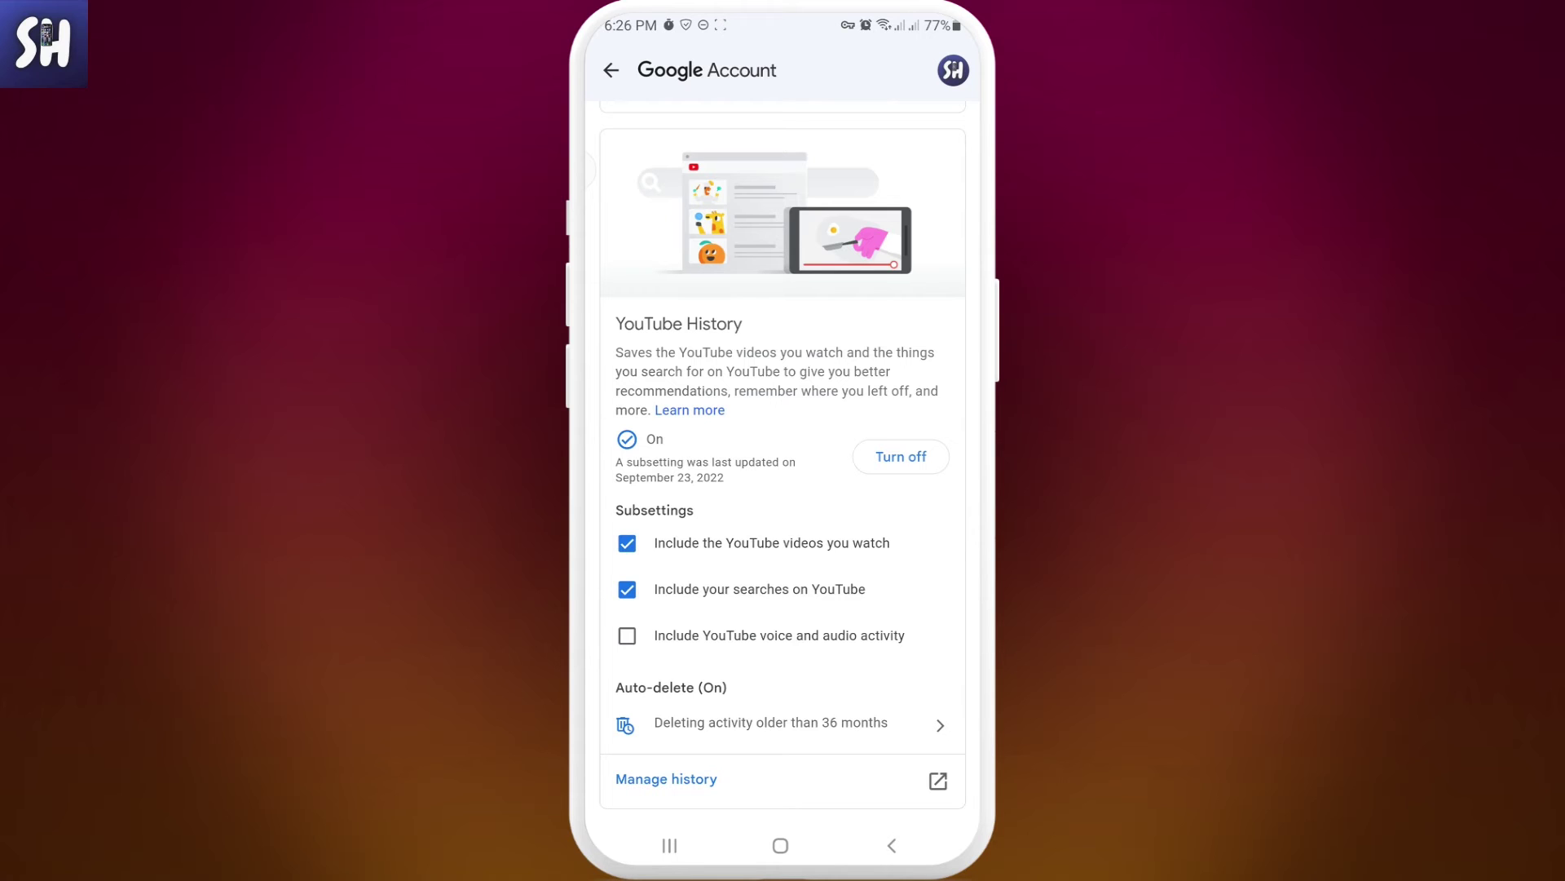
scroll(861, 514, "down", 2)
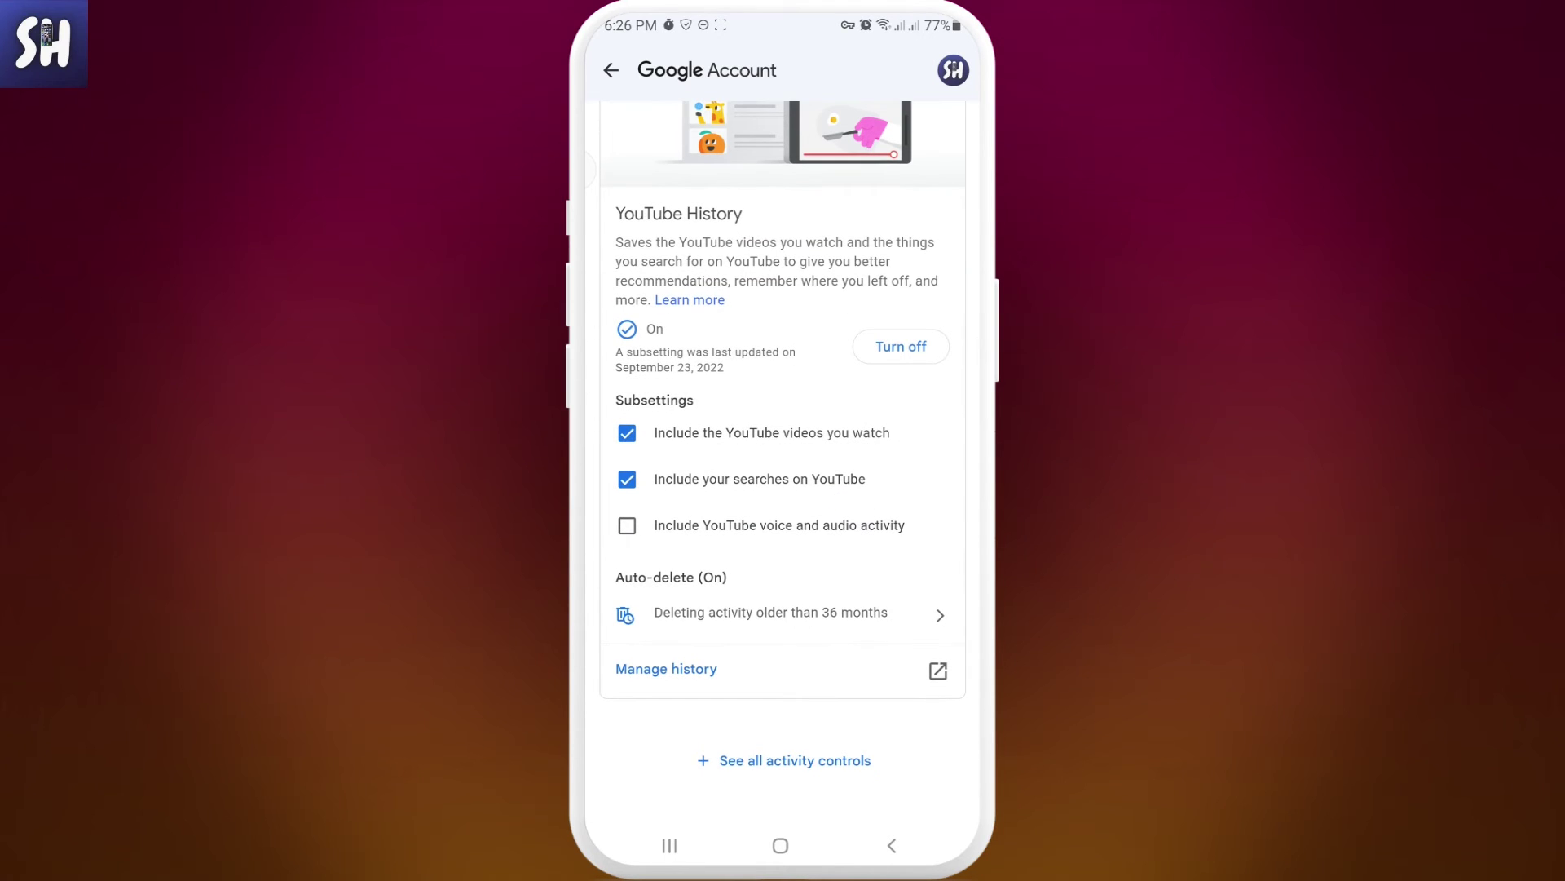
Open Manage history and browse the YouTube search entries from October 18.
left_click(705, 667)
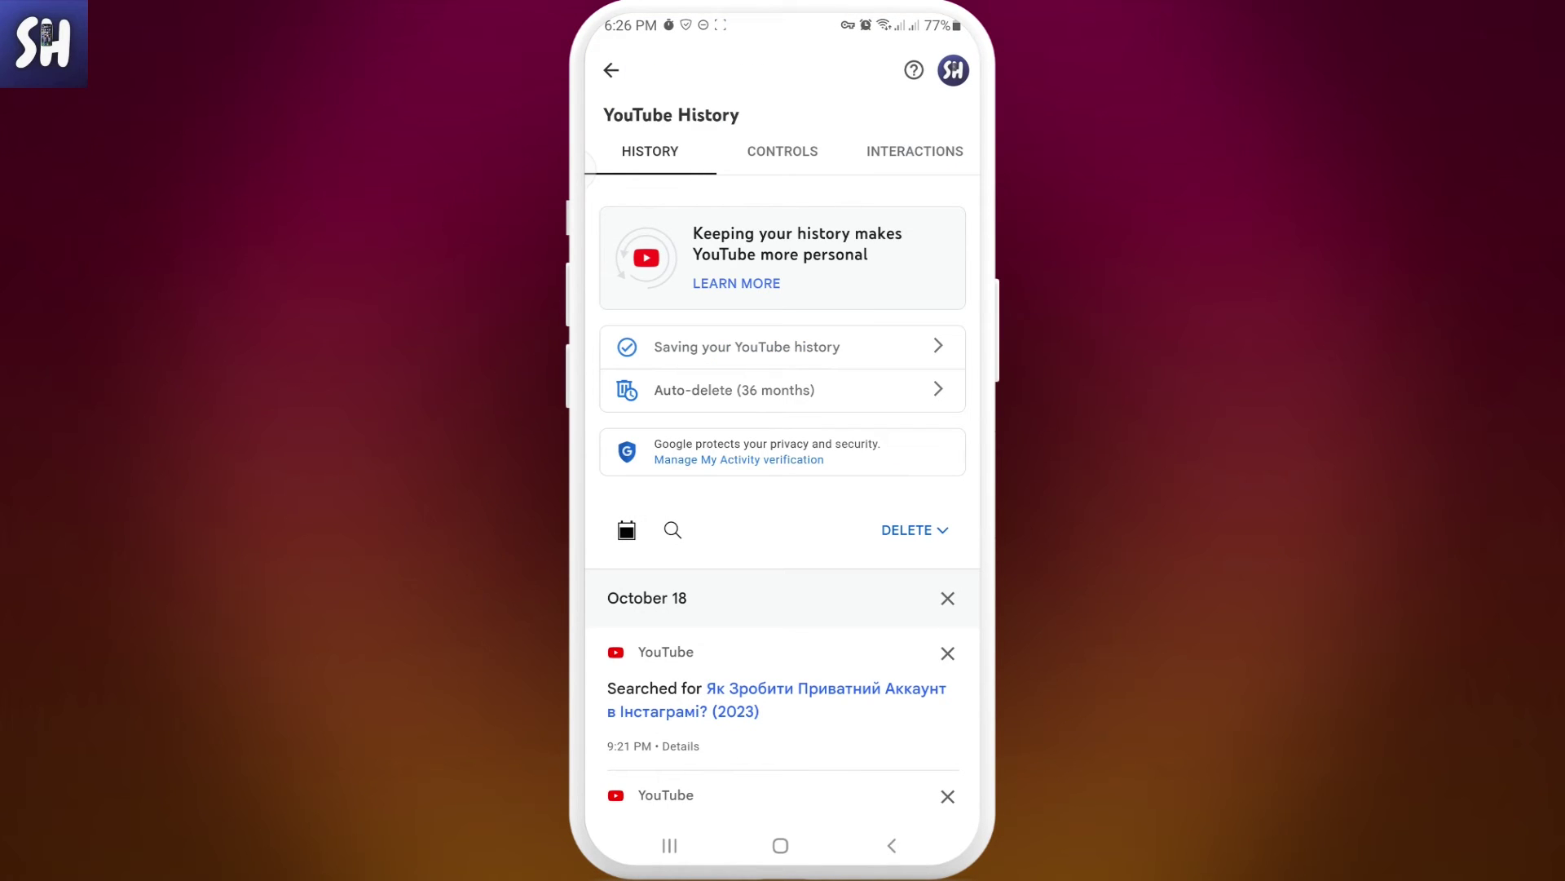
scroll(856, 441, "down", 3)
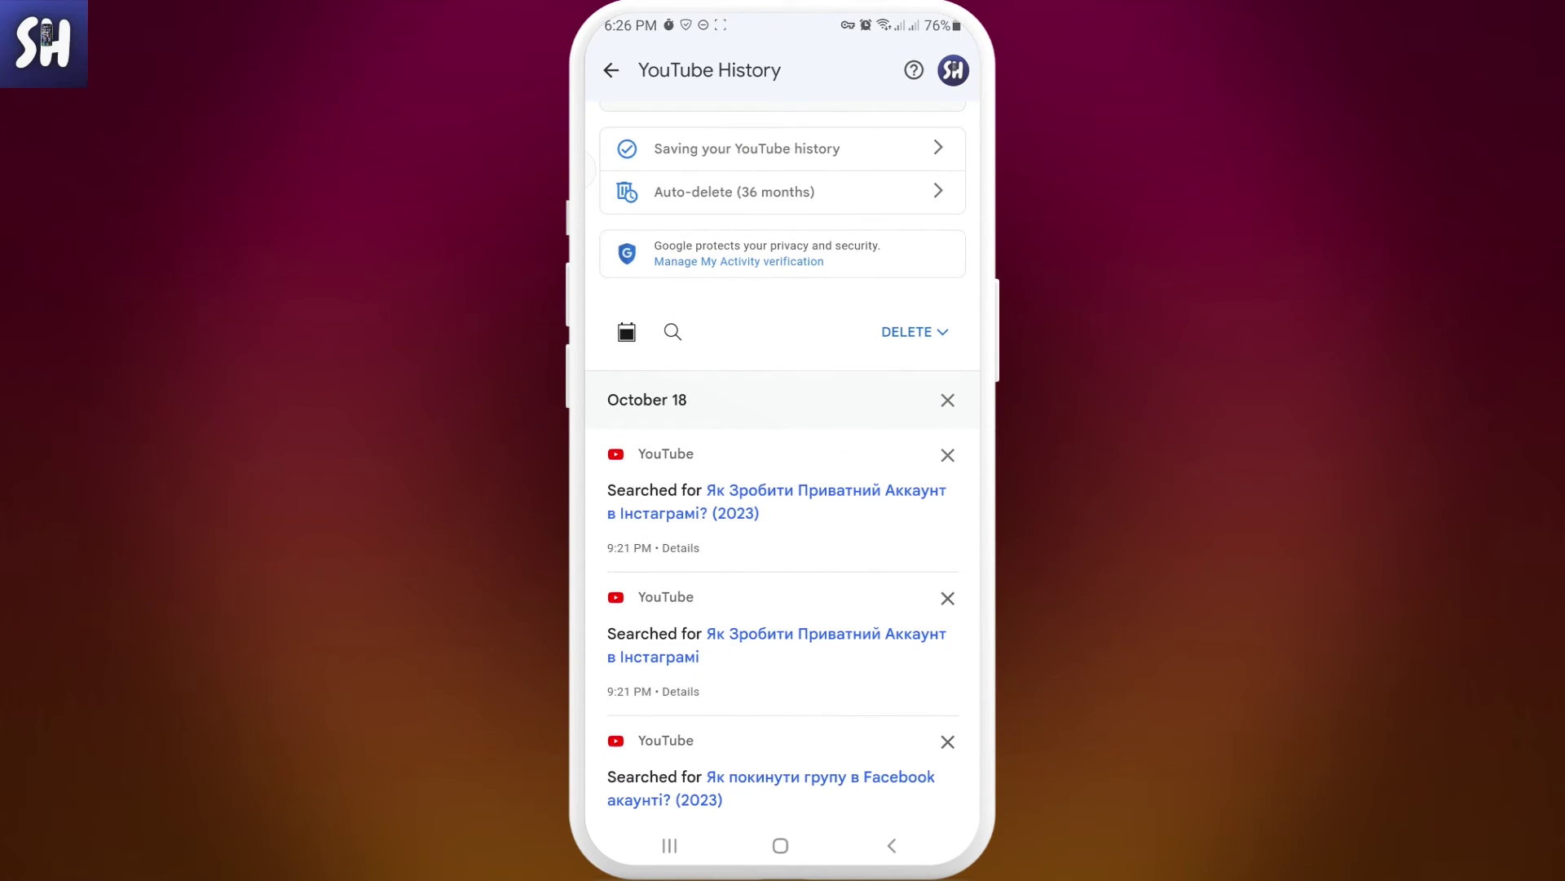
scroll(840, 497, "up", 3)
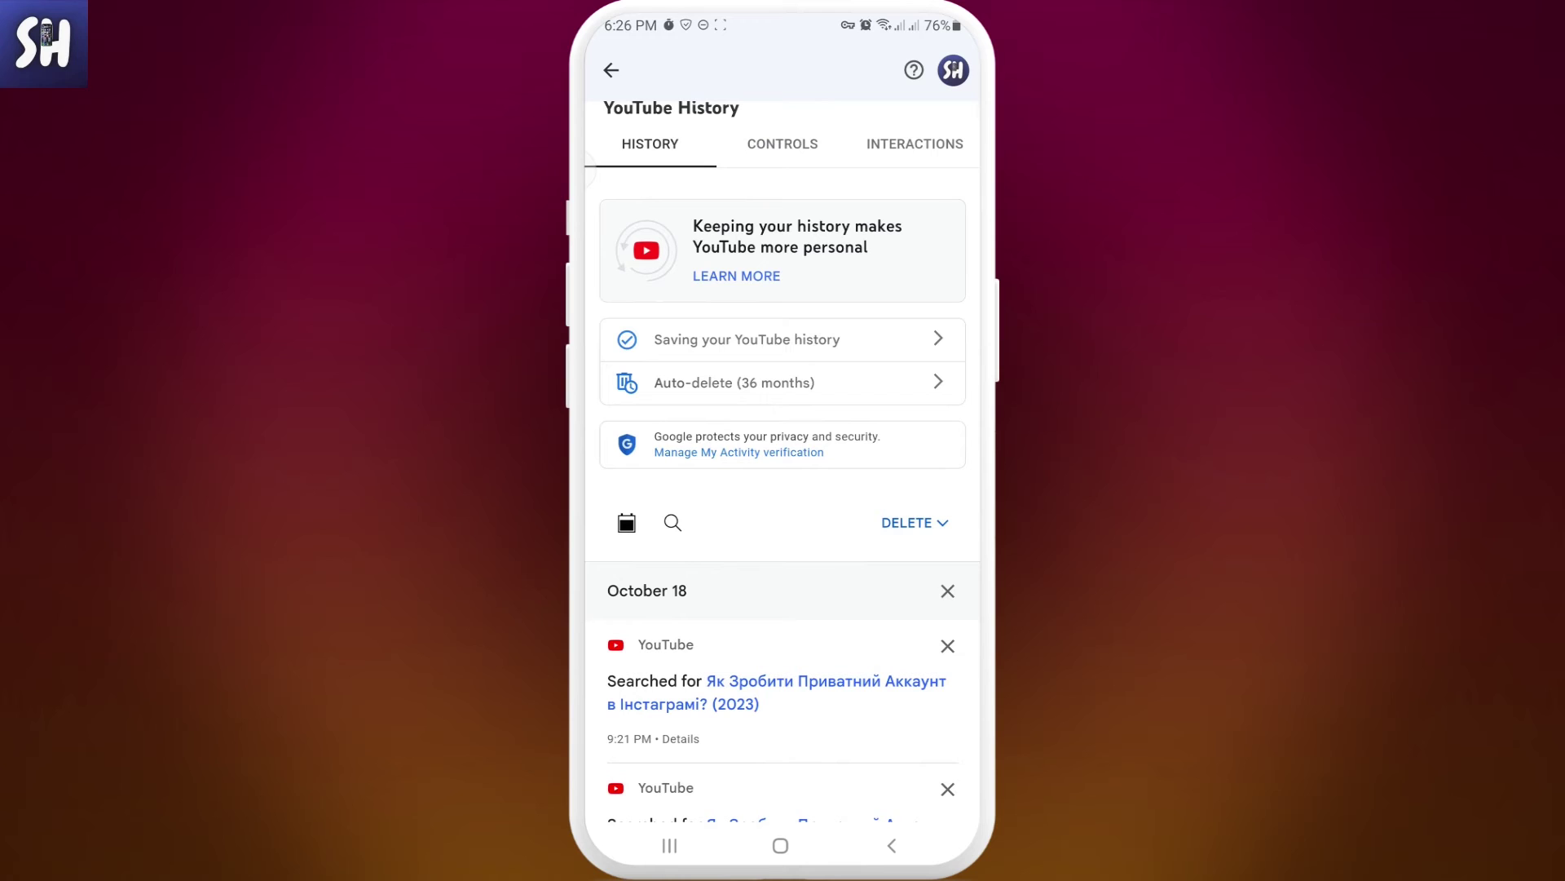
scroll(828, 584, "up", 1)
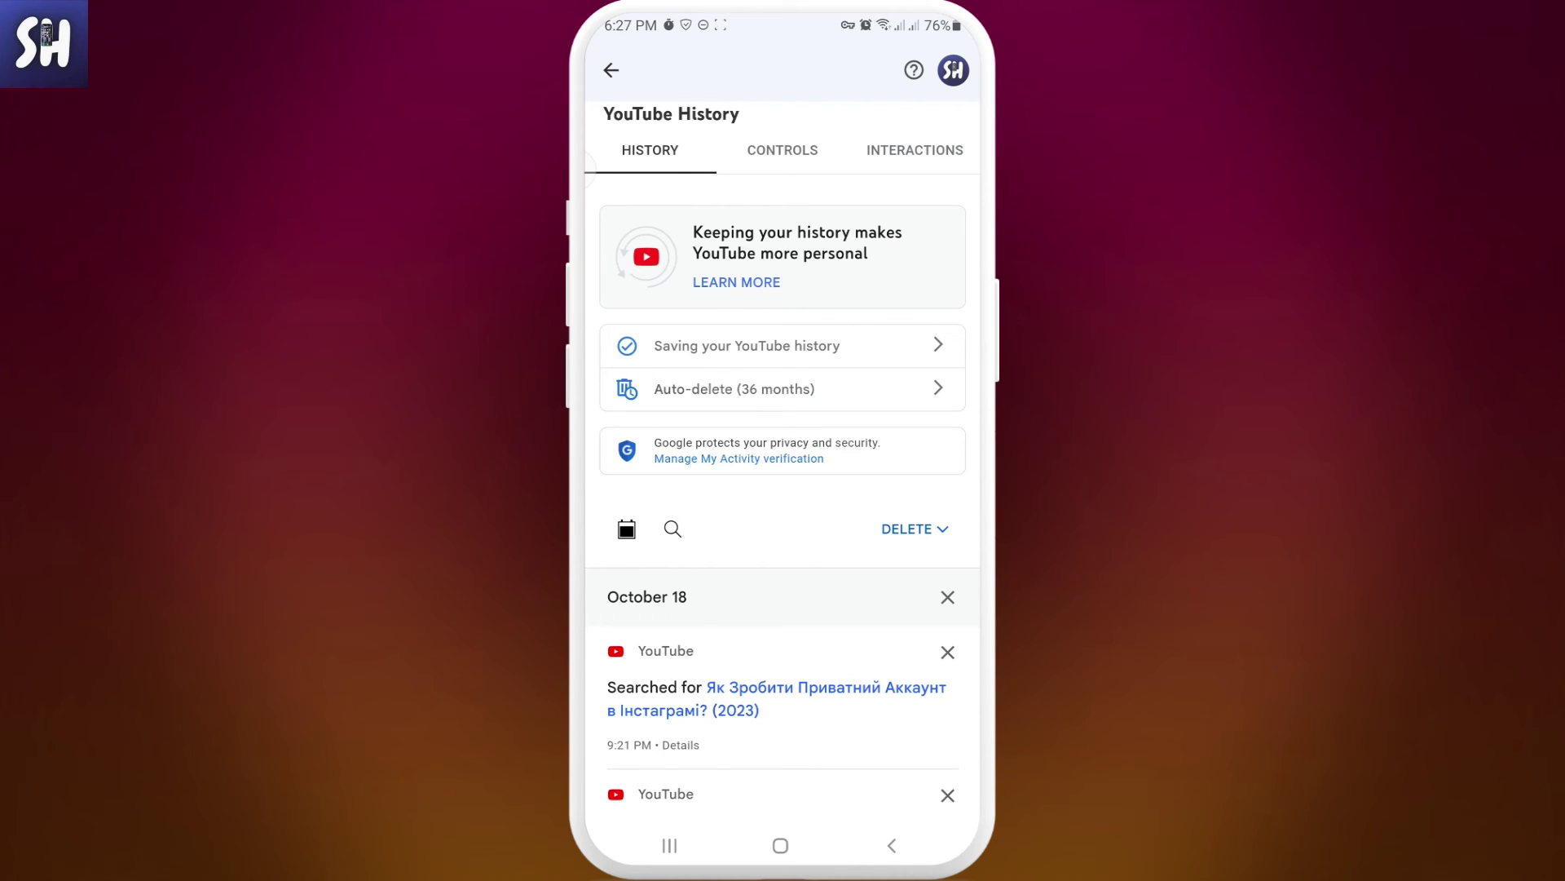
left_click(913, 528)
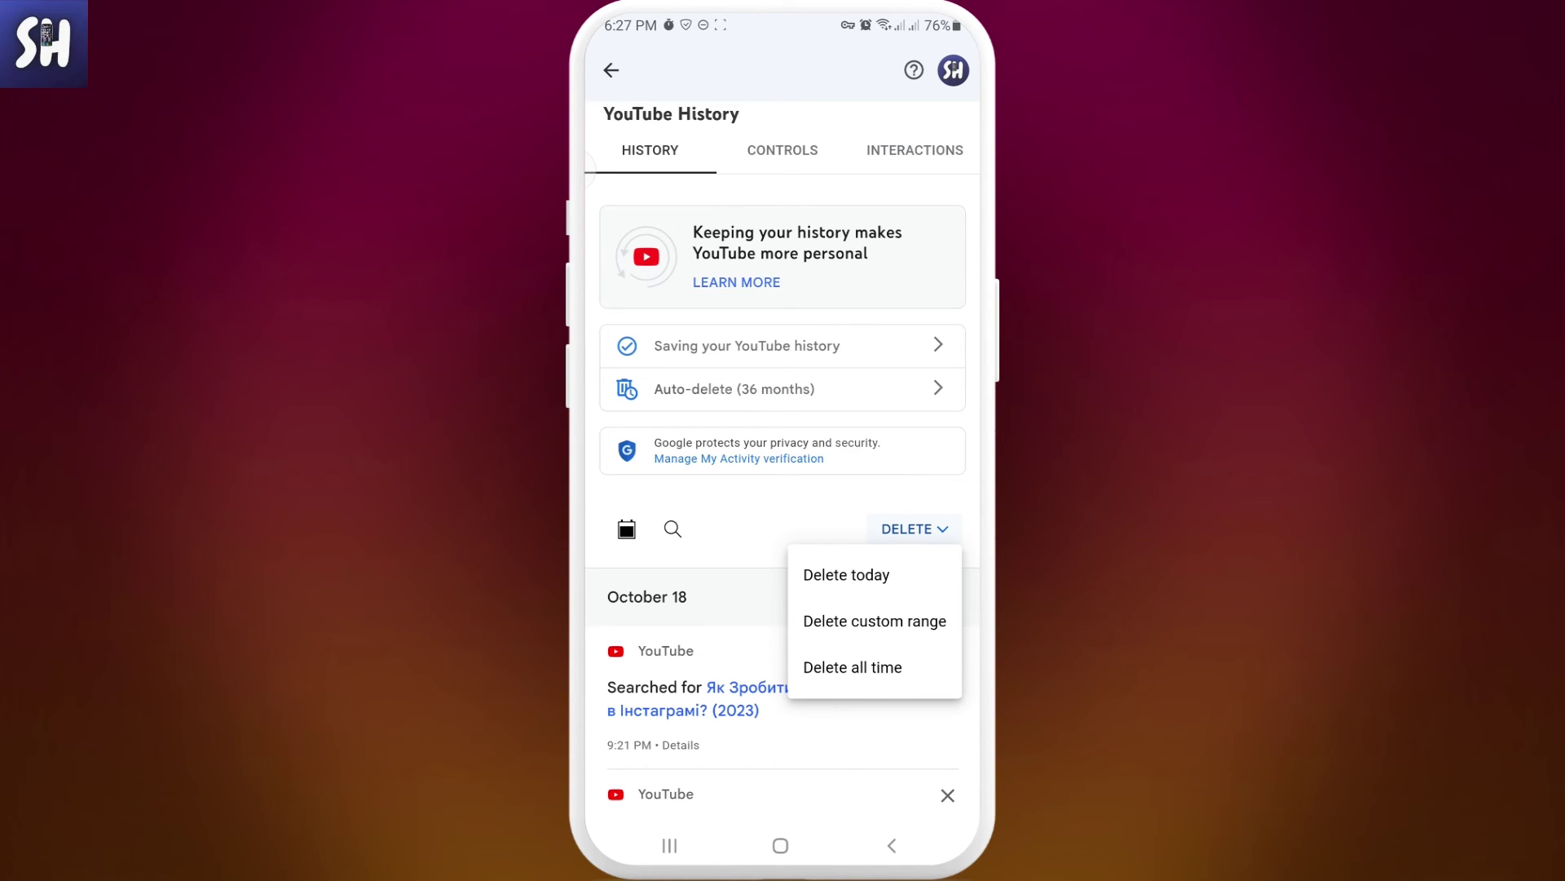
key("Escape")
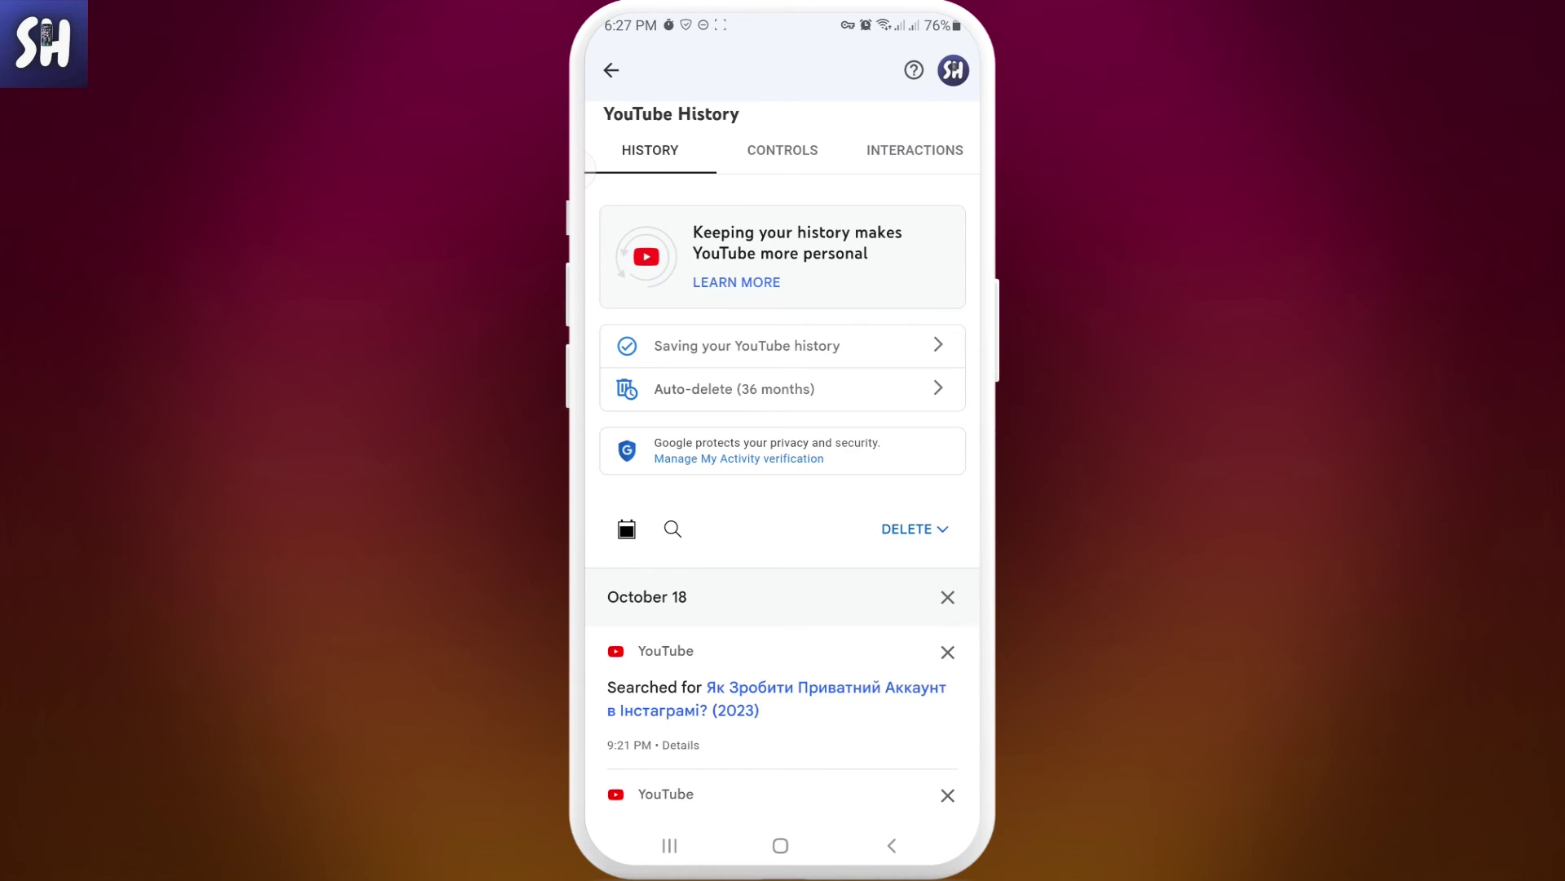
scroll(869, 547, "down", 3)
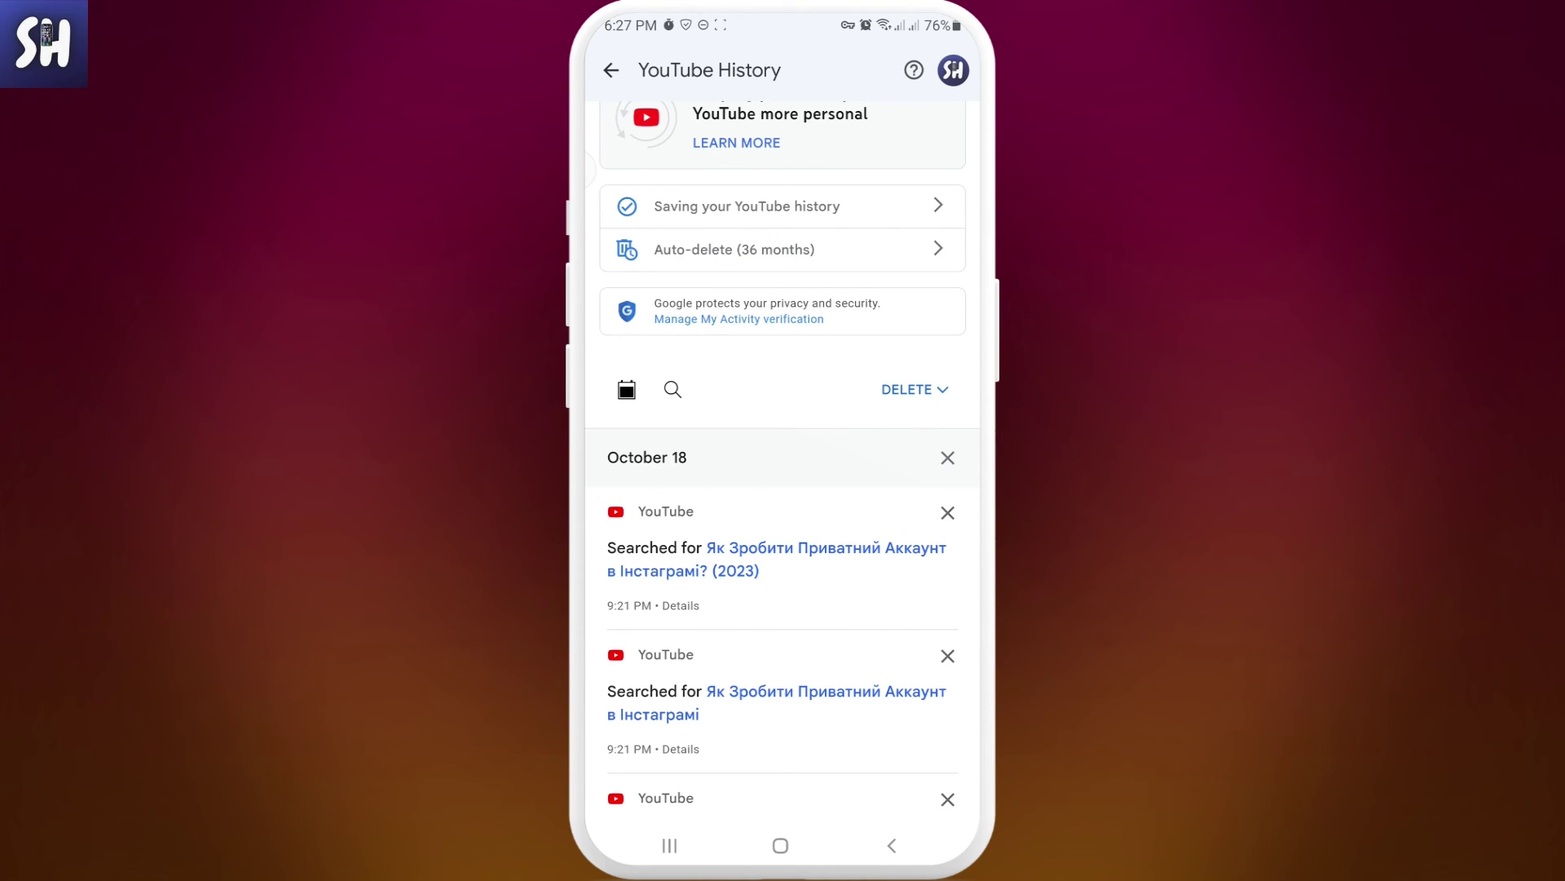
scroll(821, 615, "up", 3)
scroll(871, 378, "down", 4)
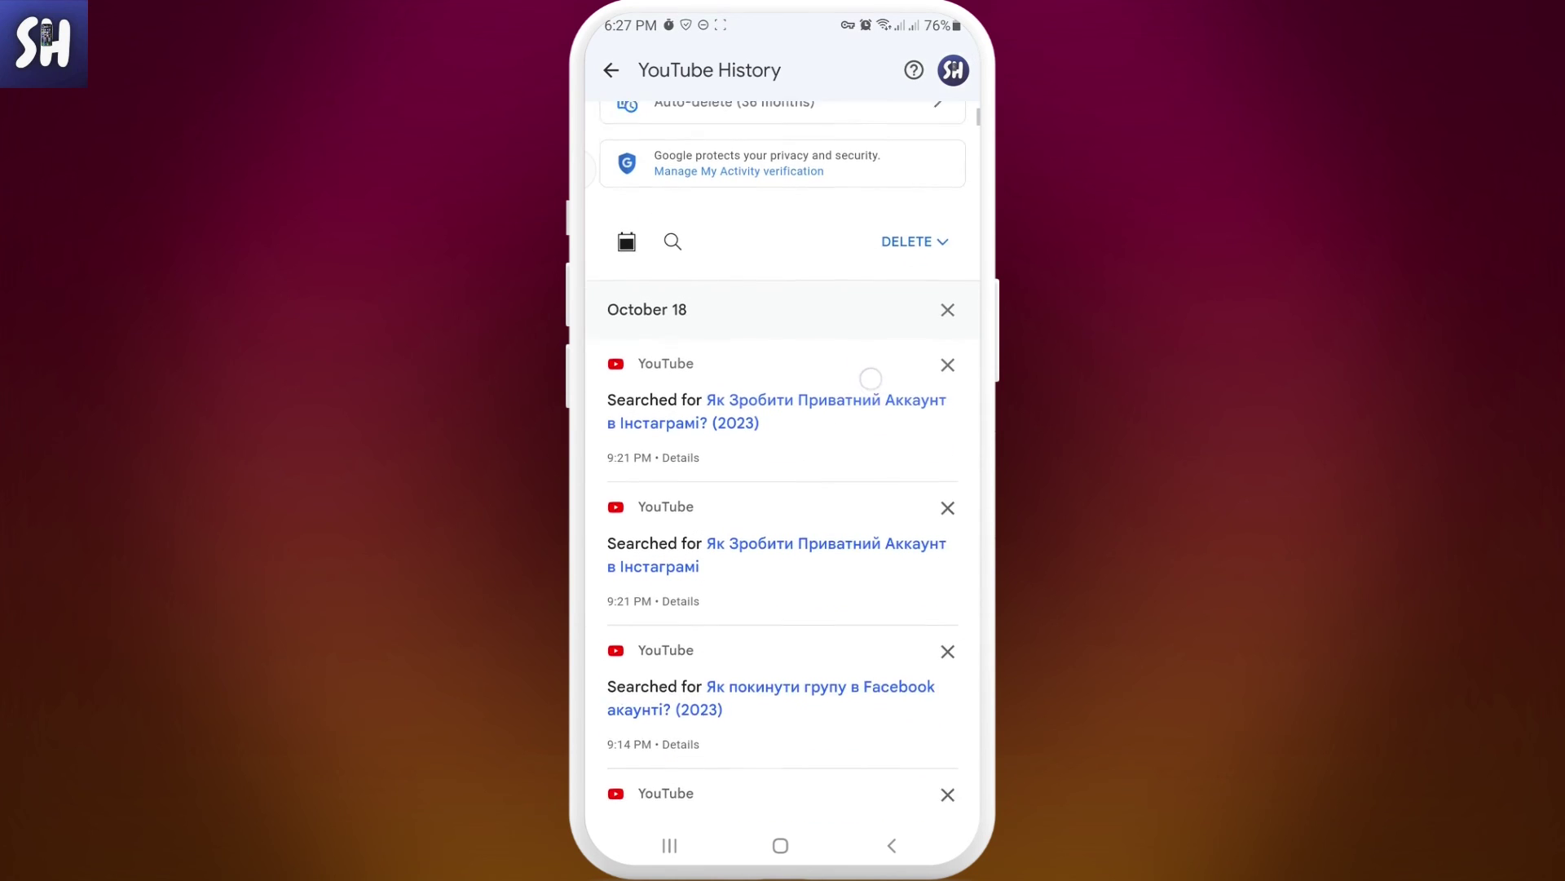
scroll(871, 378, "up", 1)
left_click(946, 418)
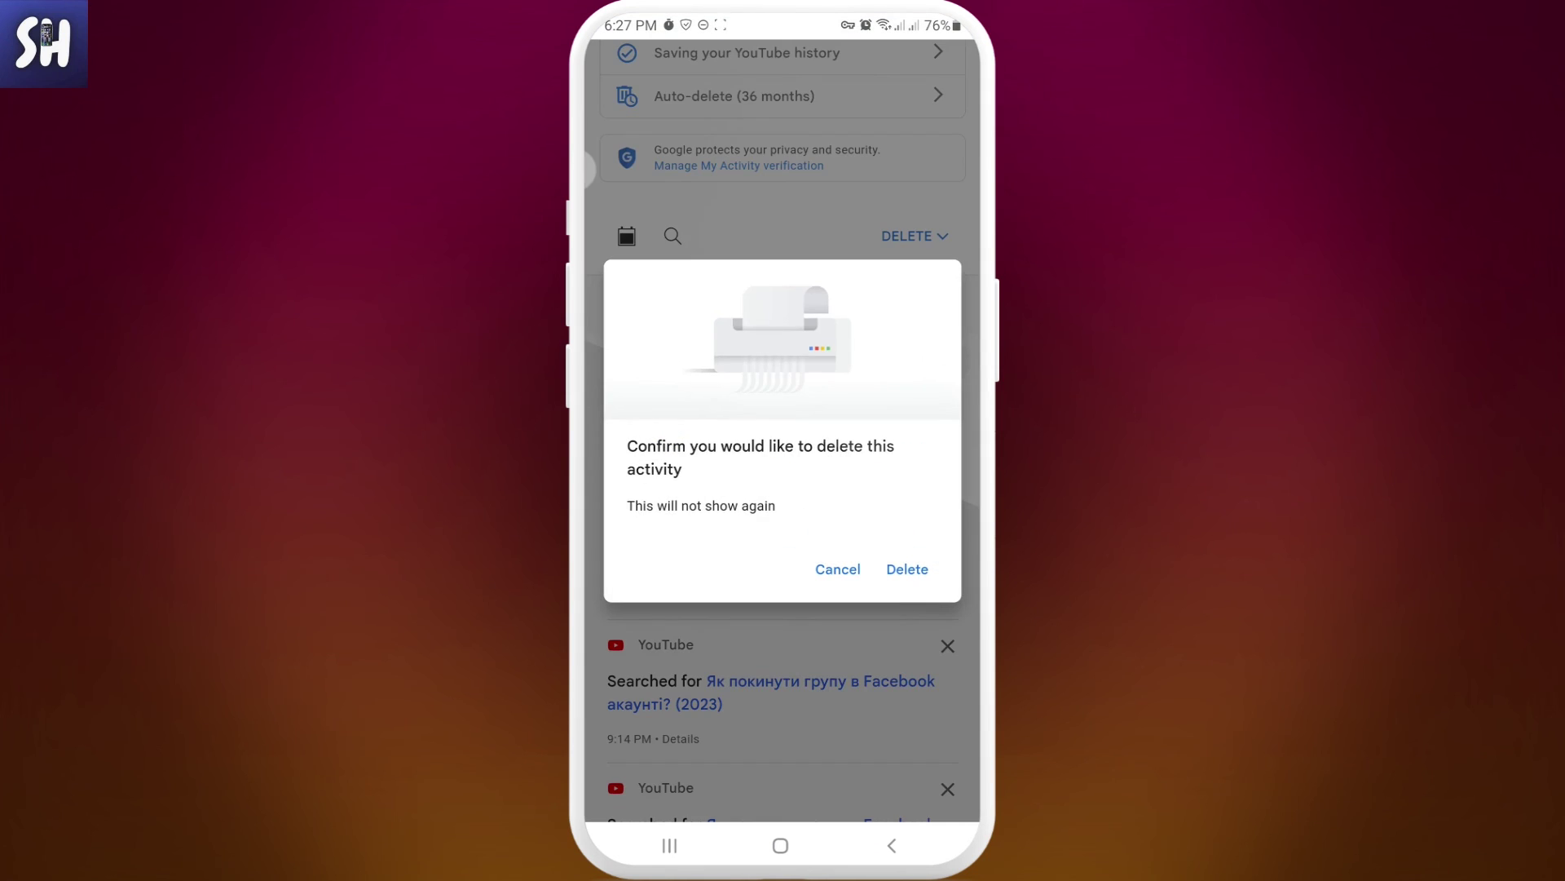
left_click(837, 569)
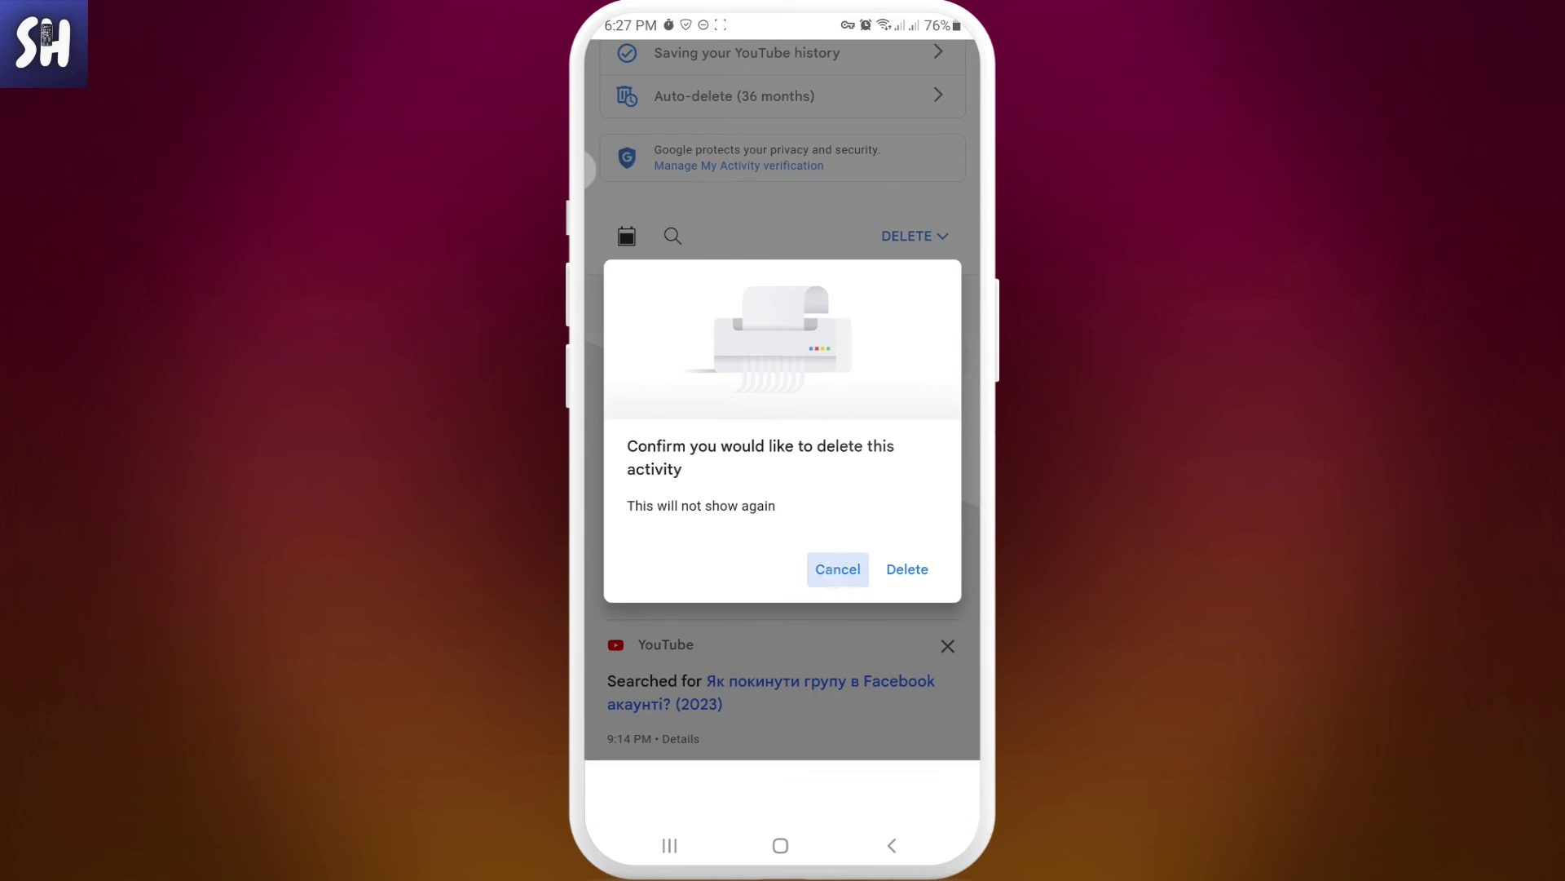
left_click(947, 421)
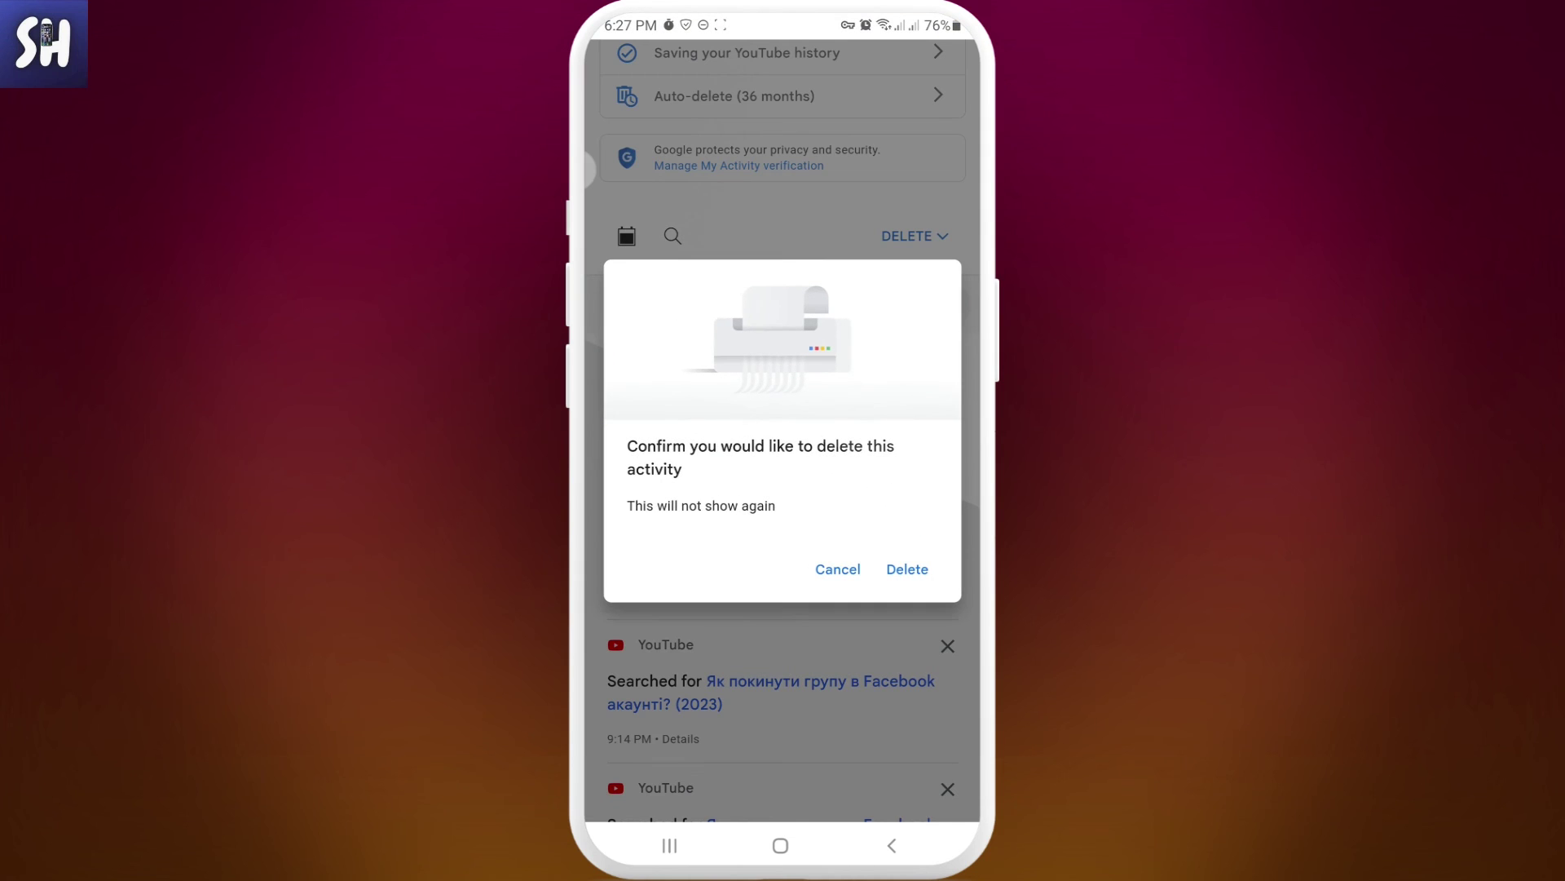
left_click(816, 571)
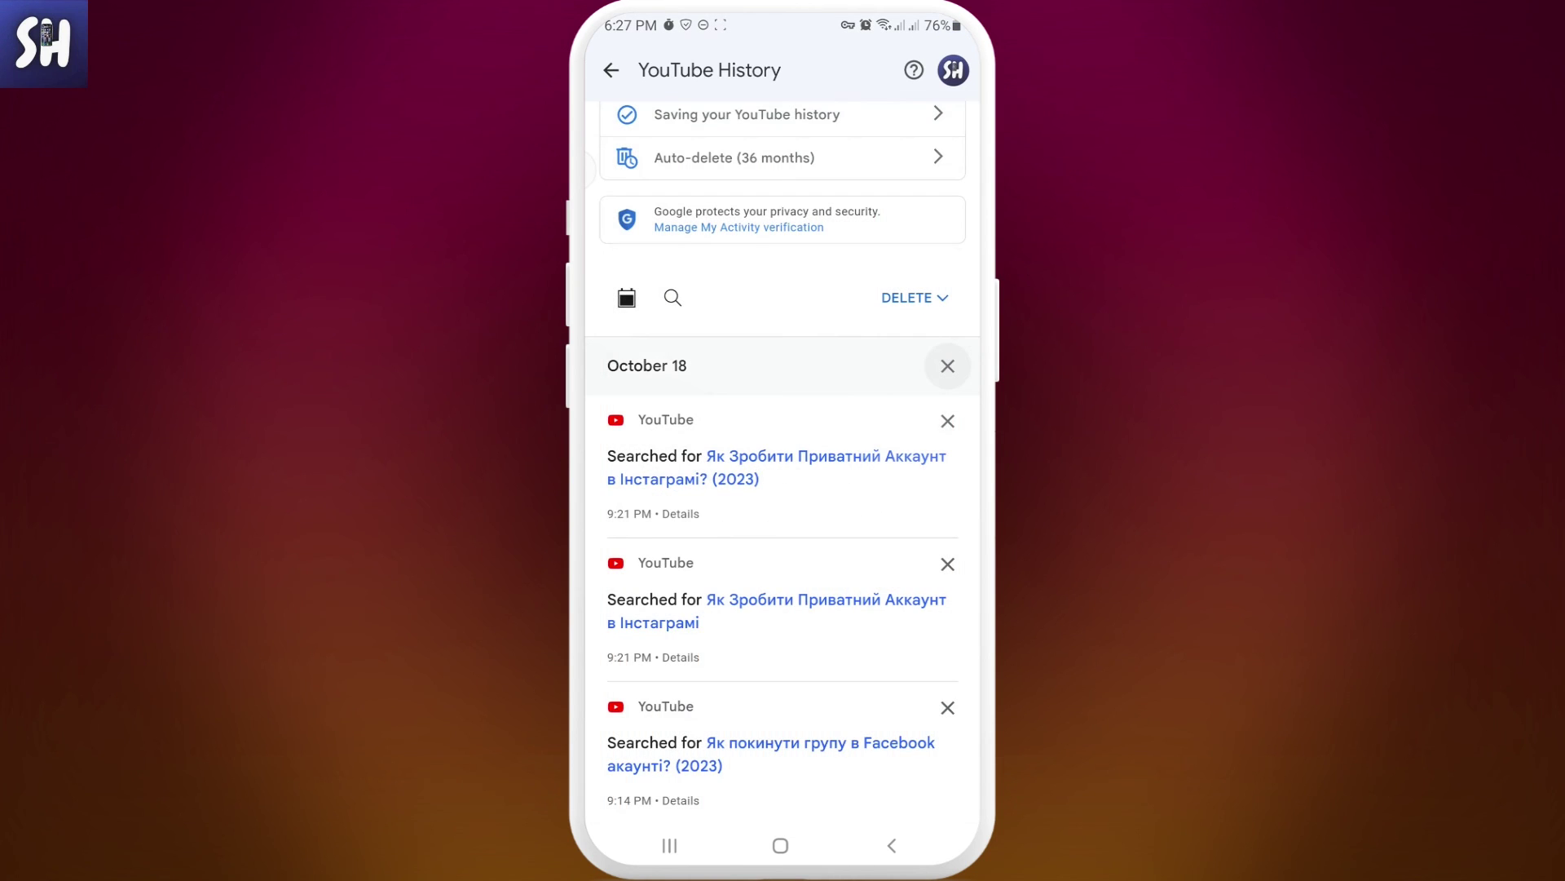
Scroll back to the top of YouTube History, then return to the phone's home screen.
scroll(829, 576, "up", 3)
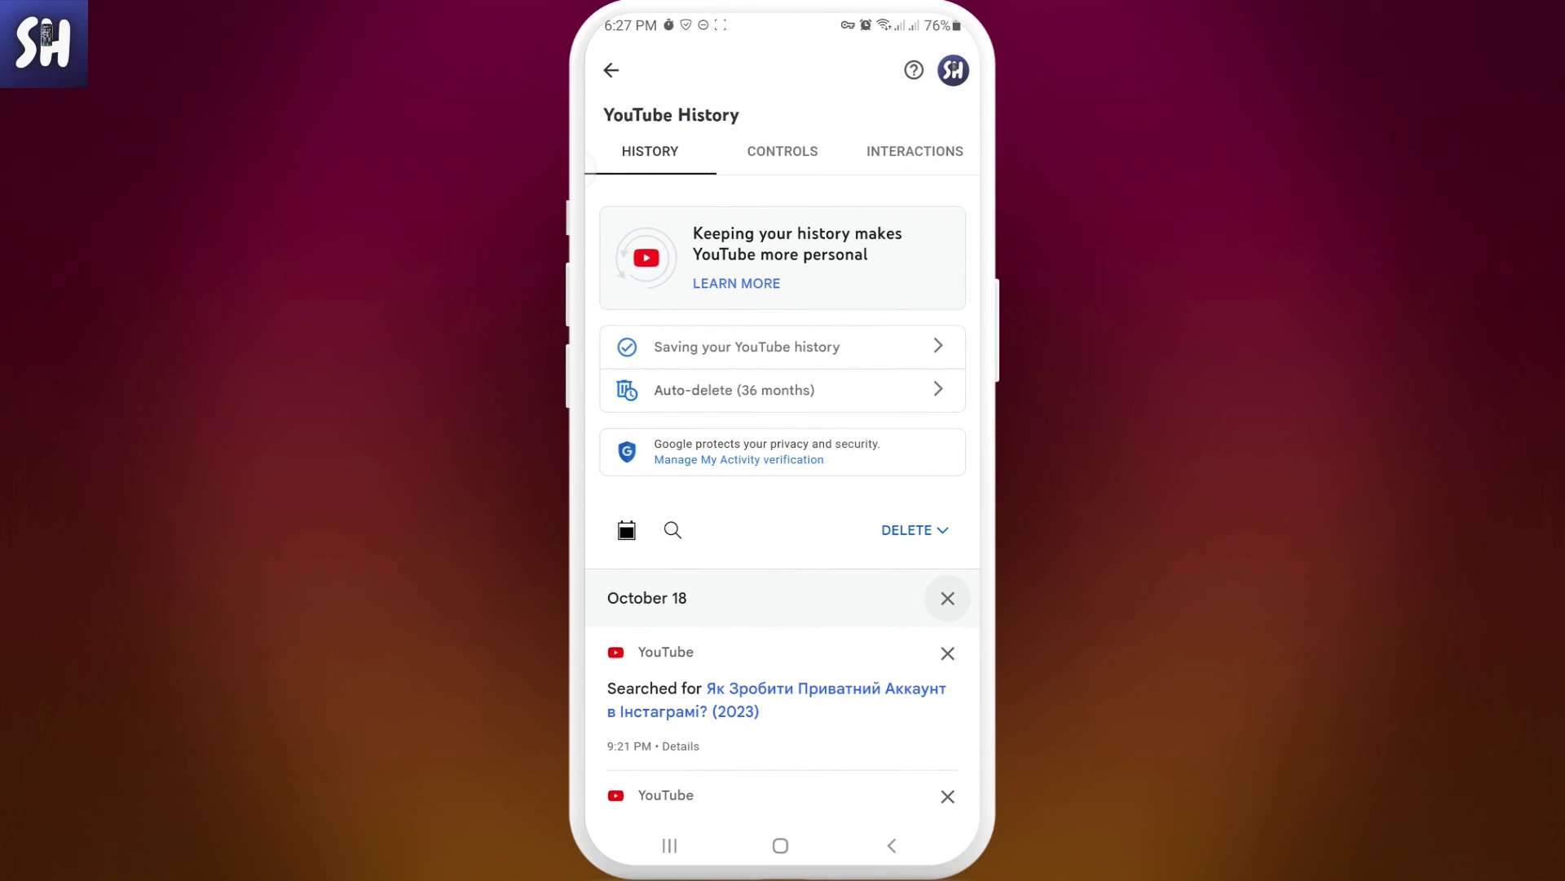
left_click(780, 846)
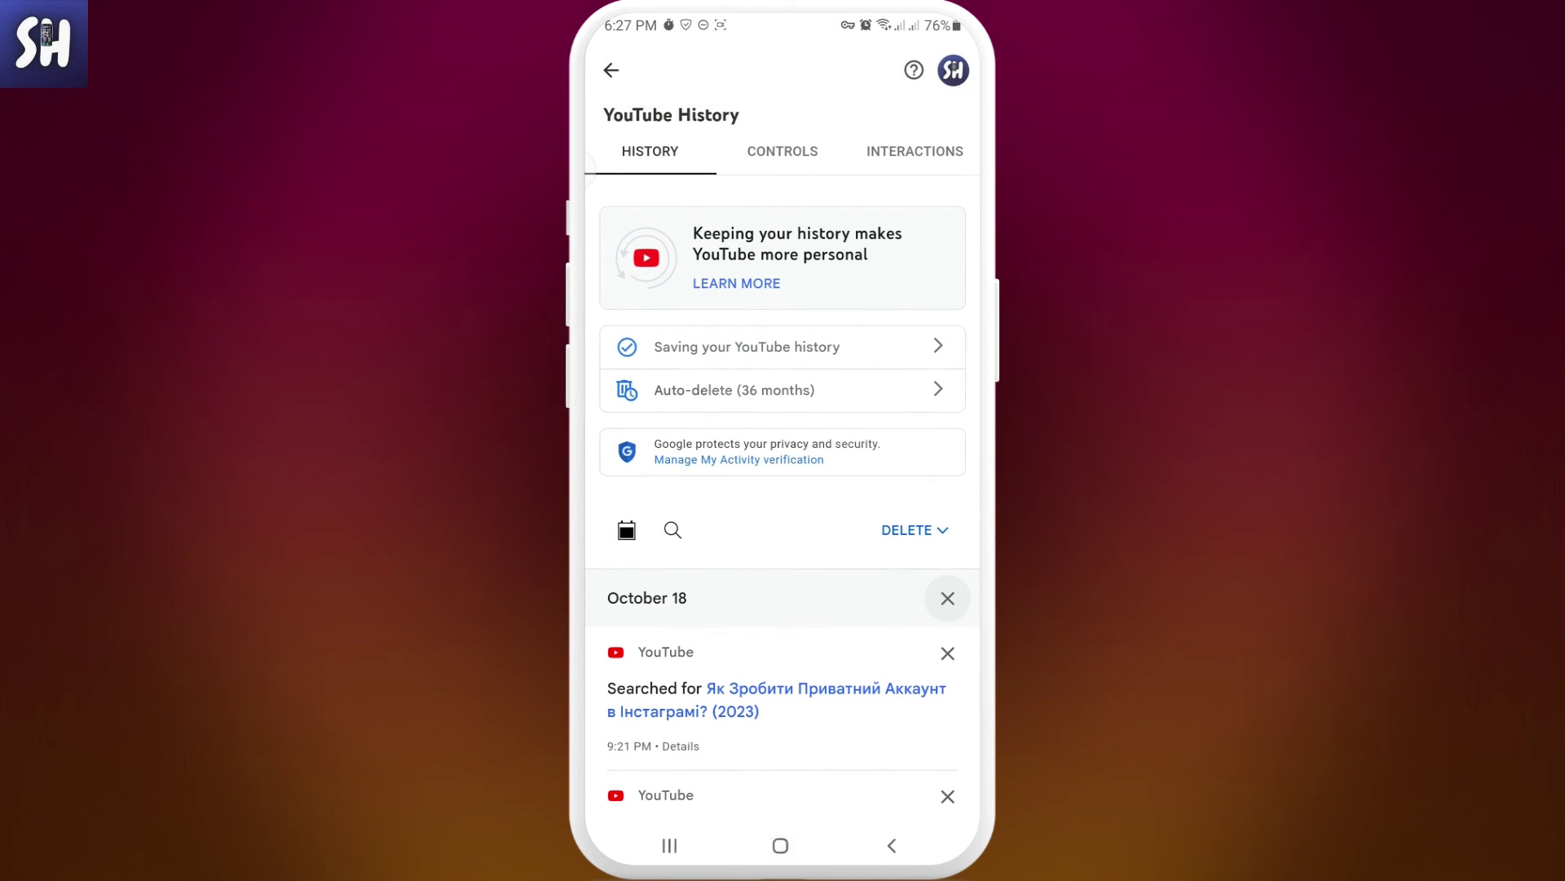